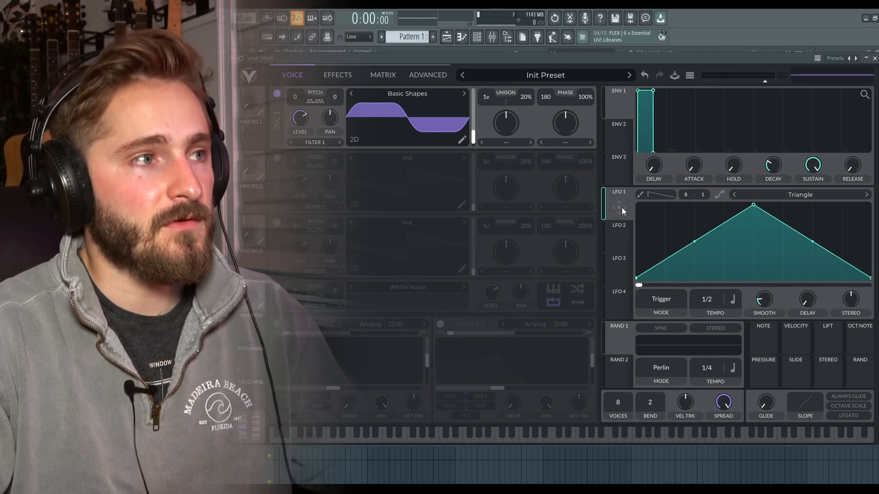
Step: Assign LFO 1 to oscillator 1's wavetable frame position and play a note on the virtual keyboard
{"action": "left_click_drag", "start_coordinate": [620, 207], "coordinate": [472, 136]}
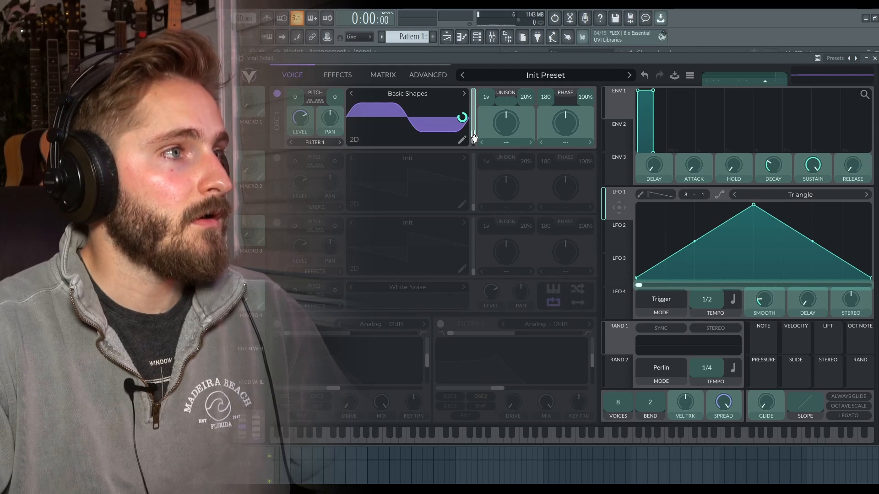
{"action": "left_click_drag", "start_coordinate": [474, 137], "coordinate": [475, 137]}
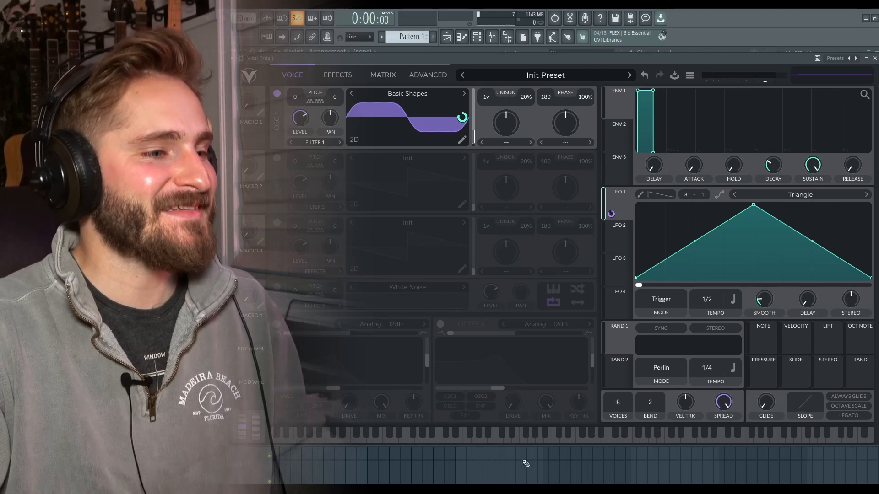
{"action": "left_click", "coordinate": [553, 438]}
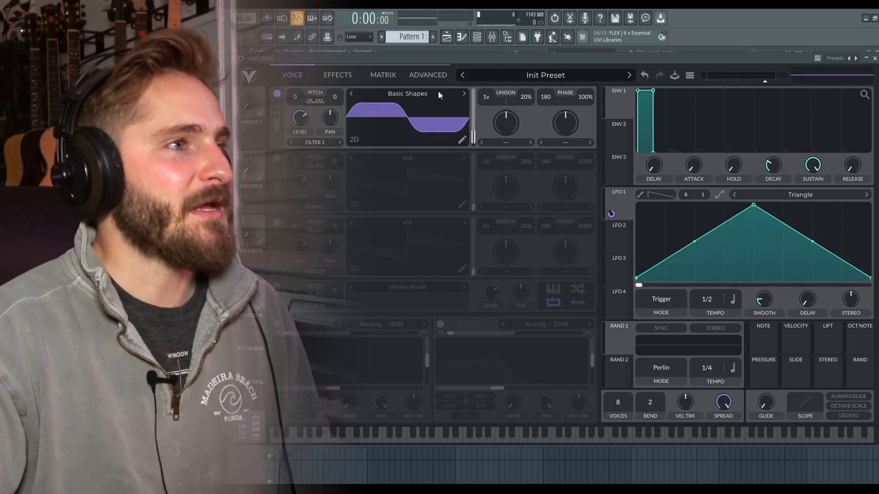
Step: Load the Solar Powered wavetable in oscillator 1 and sweep through its frames
{"action": "left_click", "coordinate": [441, 94]}
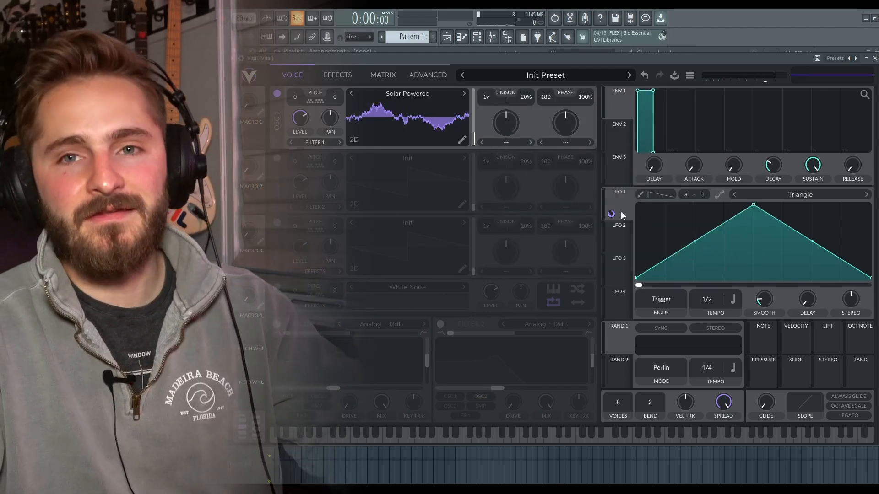
{"action": "left_click_drag", "start_coordinate": [474, 142], "coordinate": [478, 102]}
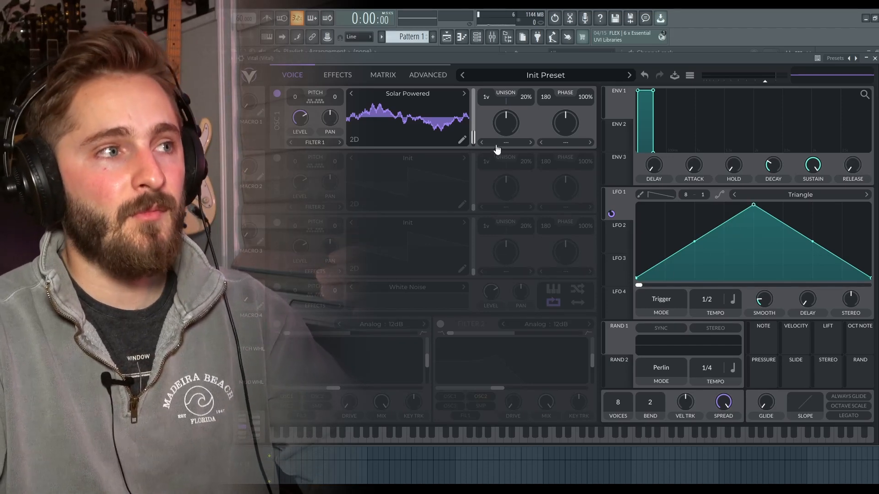
Step: Adjust the LFO 1 modulation amount on oscillator 1's wavetable position and lower the starting frame to its minimum
{"action": "mouse_move", "coordinate": [461, 119]}
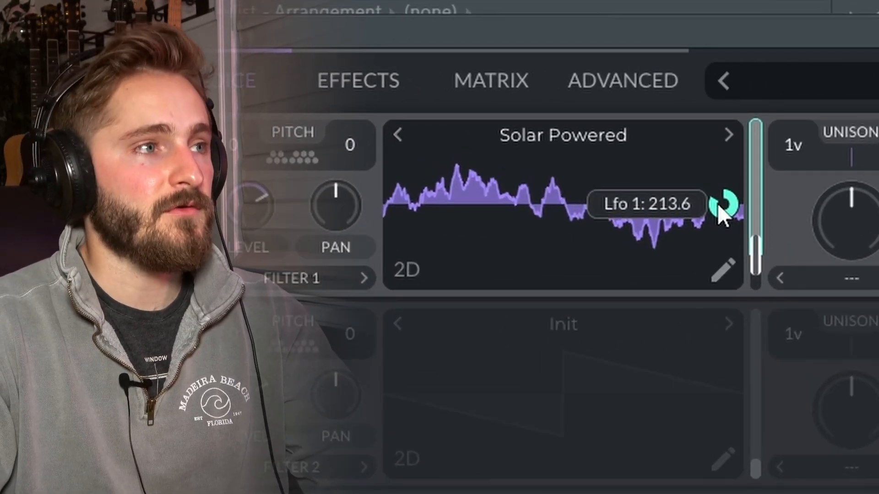
{"action": "mouse_move", "coordinate": [722, 215]}
{"action": "left_mouse_down"}
{"action": "mouse_move", "coordinate": [722, 241]}
{"action": "mouse_move", "coordinate": [722, 216]}
{"action": "left_mouse_up"}
{"action": "left_click_drag", "start_coordinate": [753, 264], "coordinate": [755, 293]}
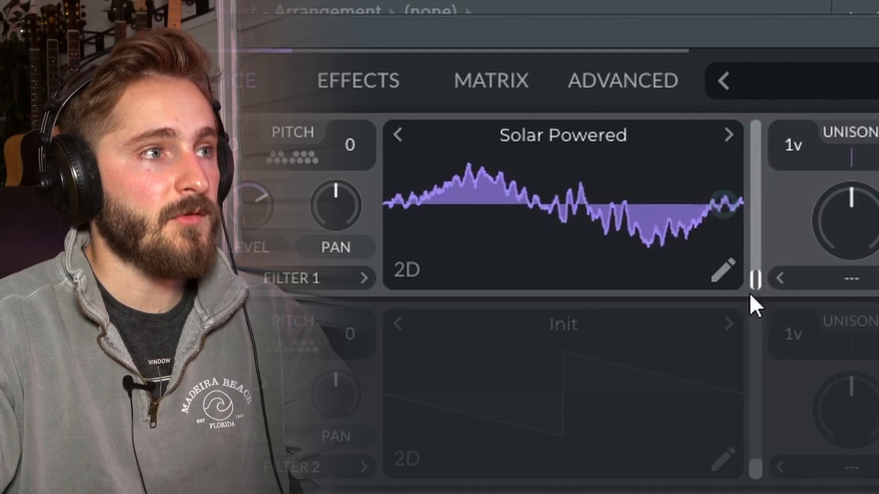
{"action": "left_click_drag", "start_coordinate": [727, 202], "coordinate": [727, 197]}
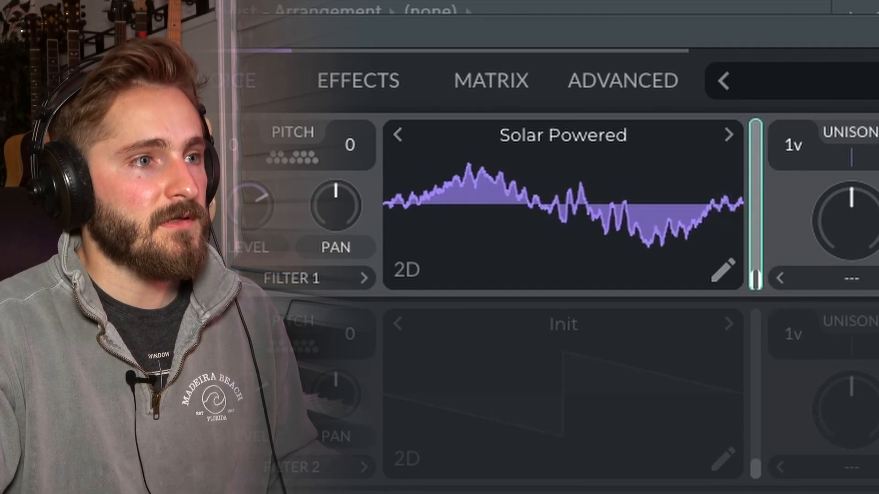
Step: Remove the LFO 1 modulation from oscillator 1's wavetable position and play a note to hear the unmodulated sound
{"action": "right_click", "coordinate": [726, 197]}
{"action": "left_click", "coordinate": [750, 215]}
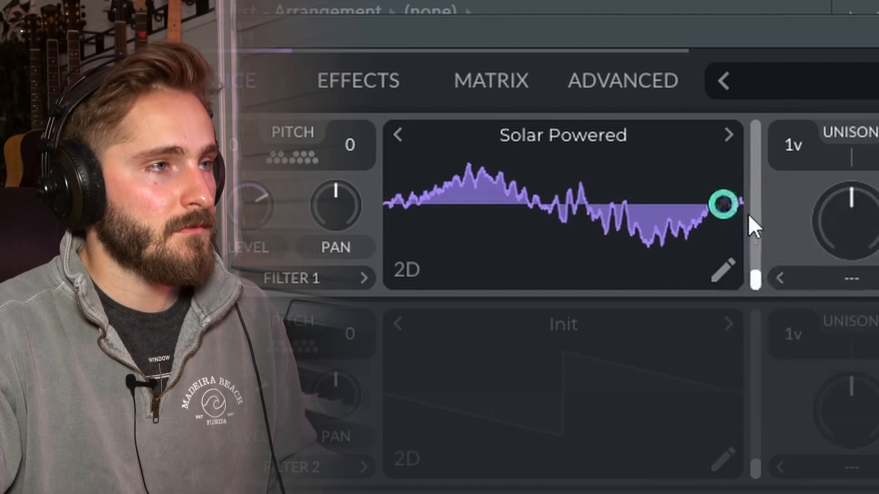
{"action": "left_click_drag", "start_coordinate": [752, 281], "coordinate": [759, 262]}
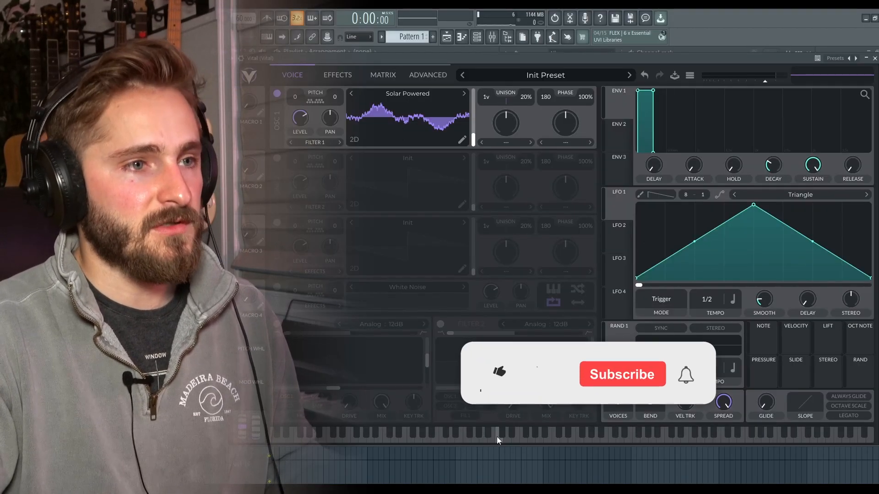
{"action": "left_click", "coordinate": [496, 436]}
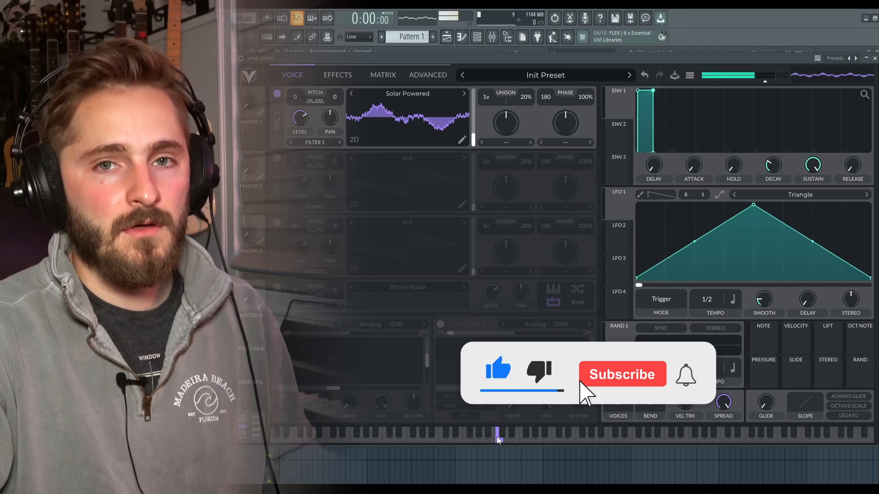
Step: Reassign LFO 1 to oscillator 1's wavetable position and play notes to hear the modulated sound
{"action": "left_click_drag", "start_coordinate": [617, 206], "coordinate": [463, 117]}
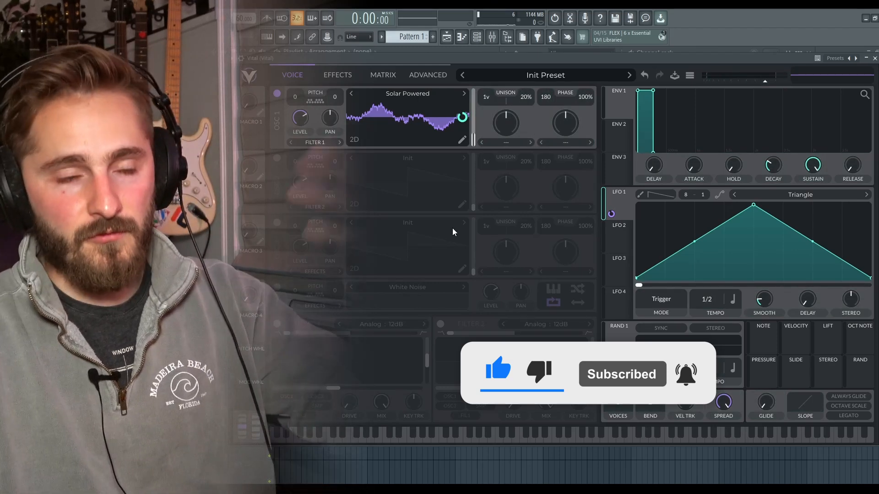
{"action": "left_click", "coordinate": [495, 441]}
{"action": "left_click_drag", "start_coordinate": [495, 440], "coordinate": [502, 442]}
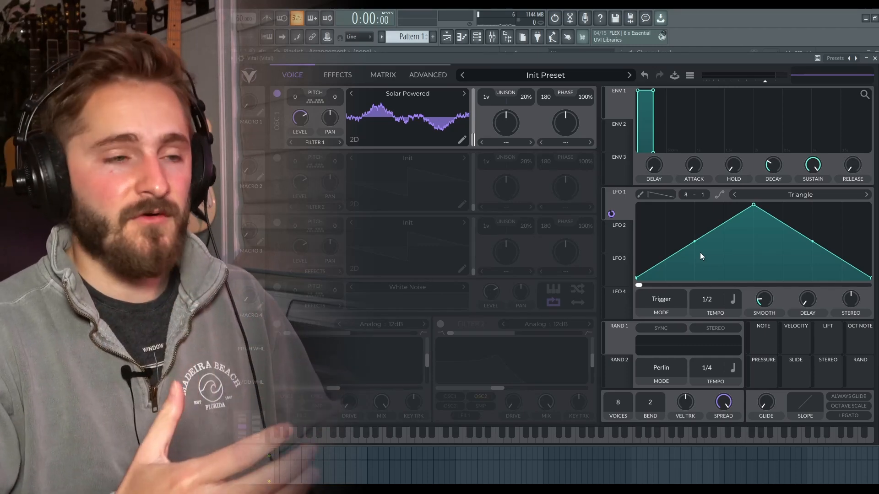
Step: Reshape LFO 1's triangle by bending its rising segment and adding three points, including a dip and second peak on the falling side
{"action": "scroll", "coordinate": [706, 299], "scroll_direction": "down", "scroll_amount": 1}
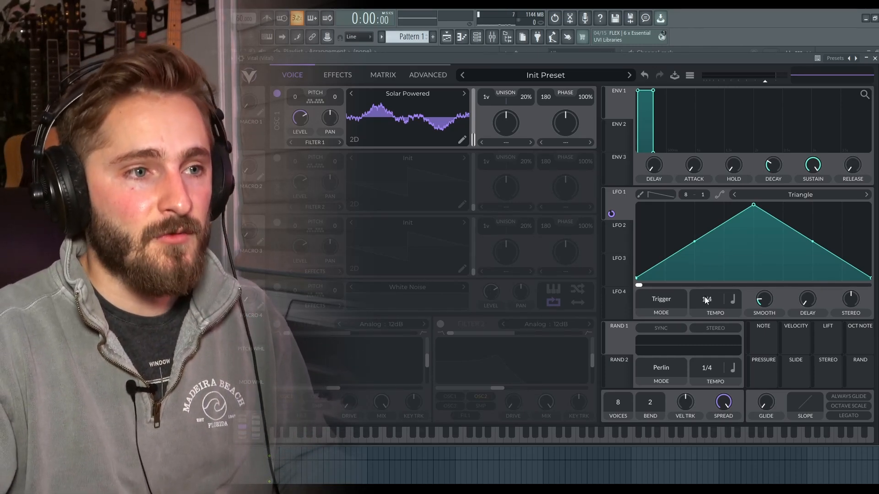
{"action": "scroll", "coordinate": [763, 299], "scroll_direction": "up", "scroll_amount": 1}
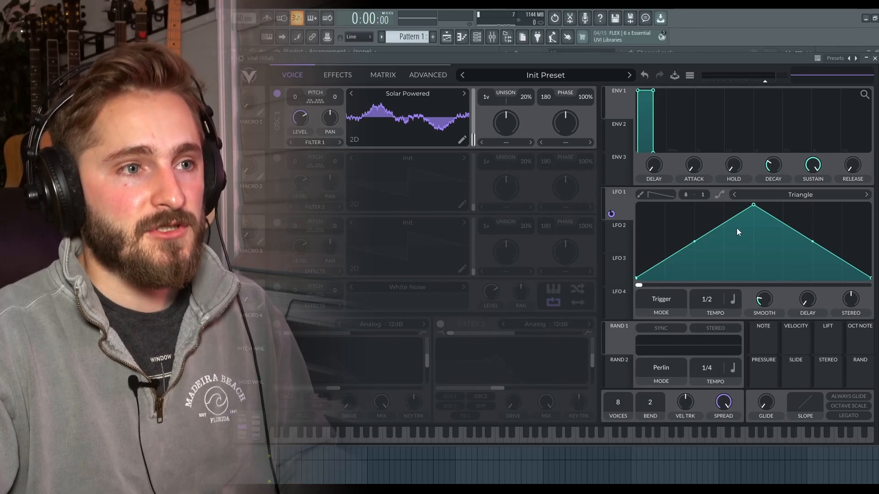
{"action": "left_click_drag", "start_coordinate": [699, 245], "coordinate": [696, 249]}
{"action": "double_click", "coordinate": [680, 223]}
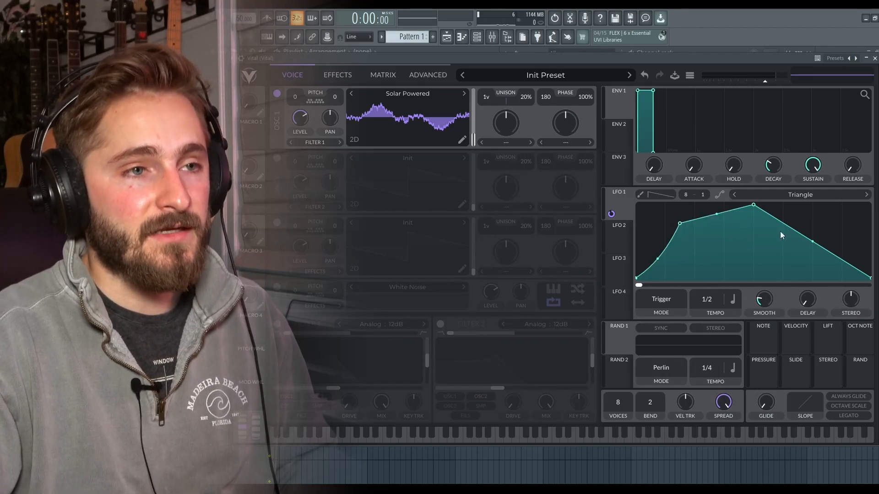
{"action": "double_click", "coordinate": [791, 257]}
{"action": "double_click", "coordinate": [834, 219]}
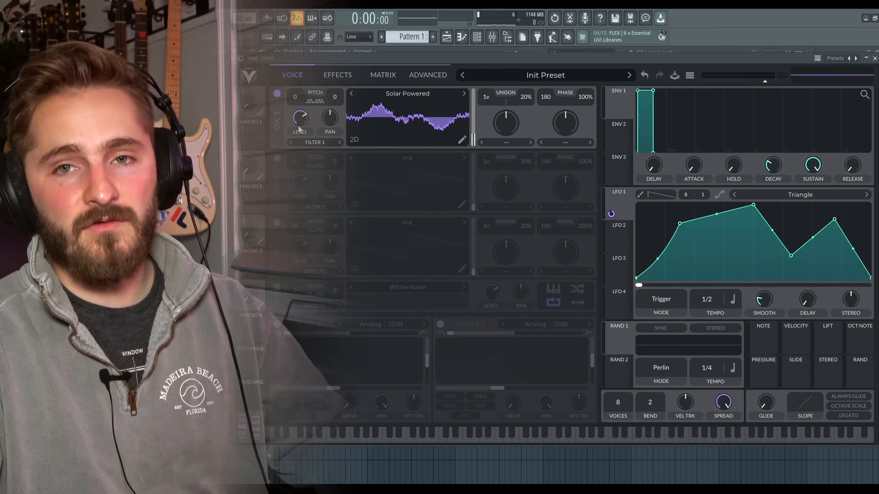
Step: Glance at the effects section, return to the voice section and turn on oscillator 3
{"action": "left_click", "coordinate": [338, 74]}
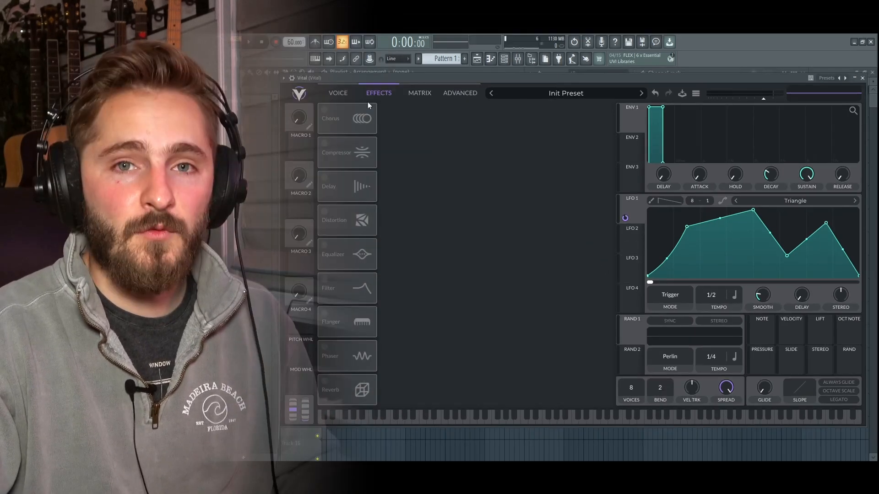
{"action": "left_click", "coordinate": [331, 95]}
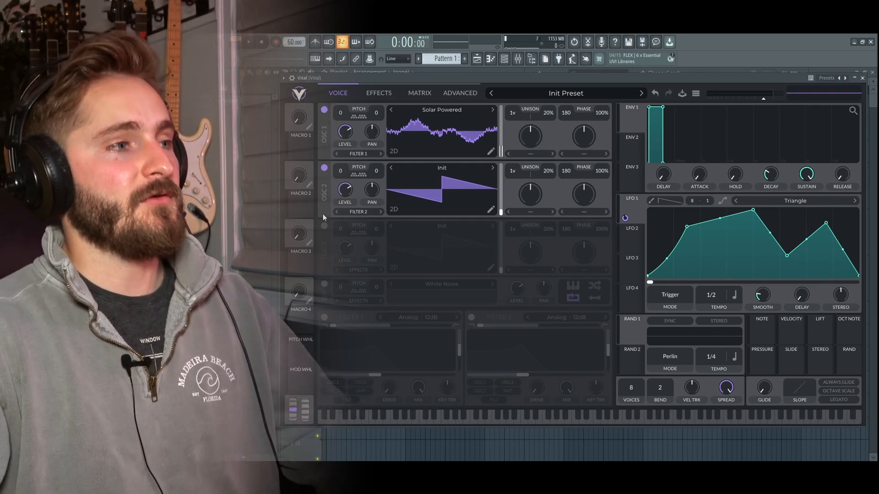
{"action": "left_click", "coordinate": [324, 227]}
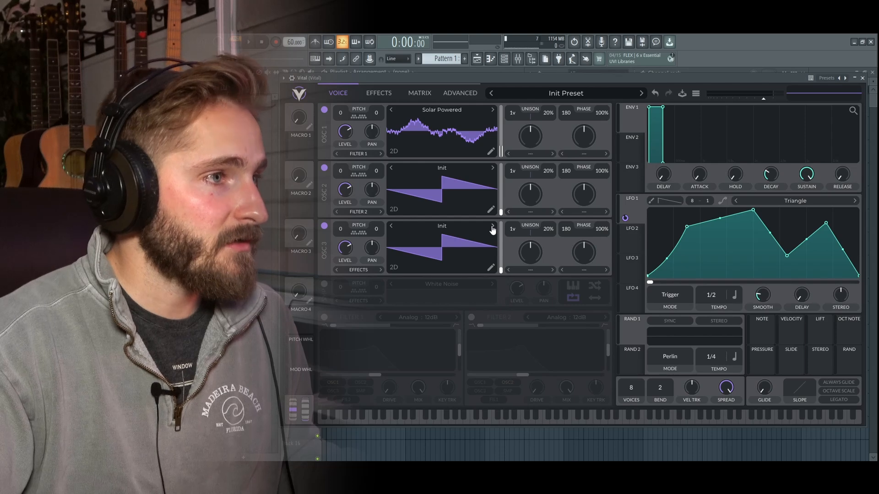
Step: Step through oscillator 3's wavetables to Drink the Juice
{"action": "left_click", "coordinate": [492, 226]}
{"action": "left_click", "coordinate": [492, 225]}
{"action": "left_click", "coordinate": [492, 226]}
{"action": "left_click", "coordinate": [492, 226]}
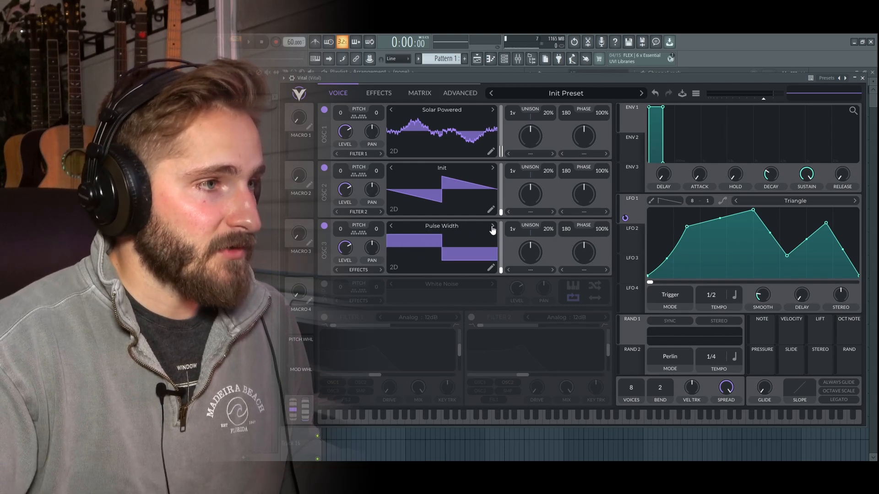
{"action": "left_click", "coordinate": [492, 226]}
{"action": "left_click", "coordinate": [492, 227]}
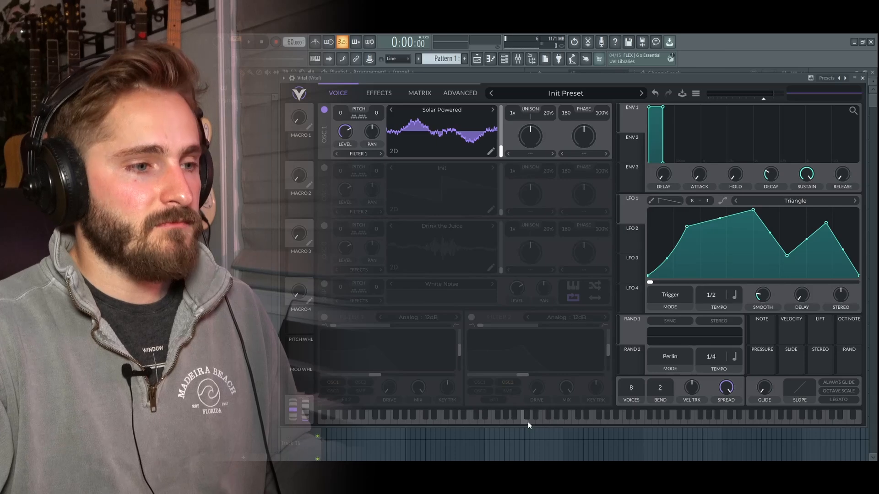
Step: Play a note with oscillator 1 alone, adding oscillators 2 and 3 one at a time to hear them layered
{"action": "left_click", "coordinate": [528, 421]}
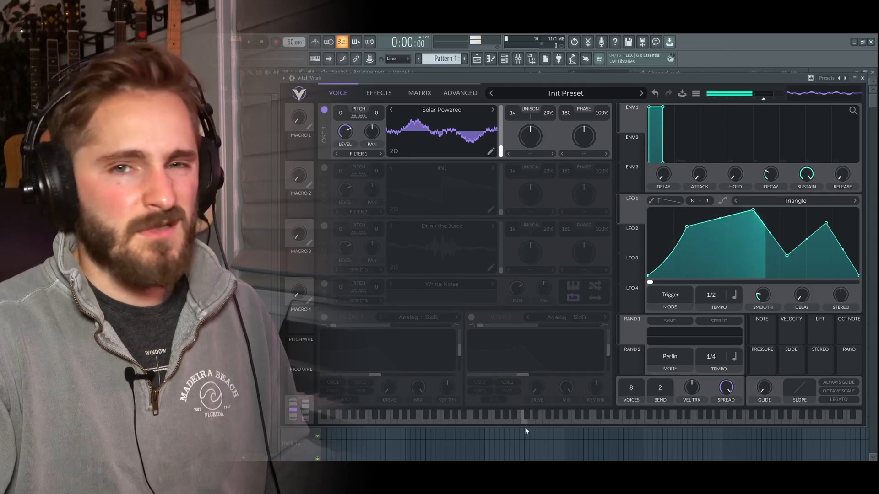
{"action": "left_click", "coordinate": [323, 170]}
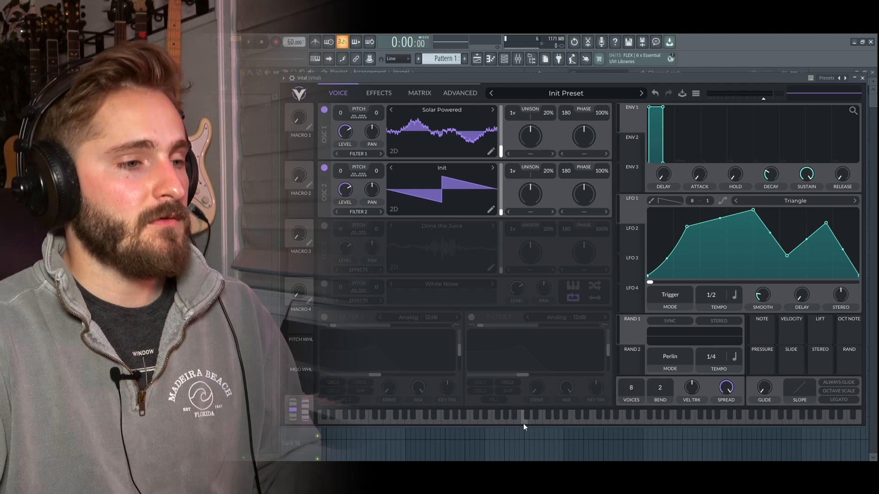
{"action": "left_click", "coordinate": [523, 422]}
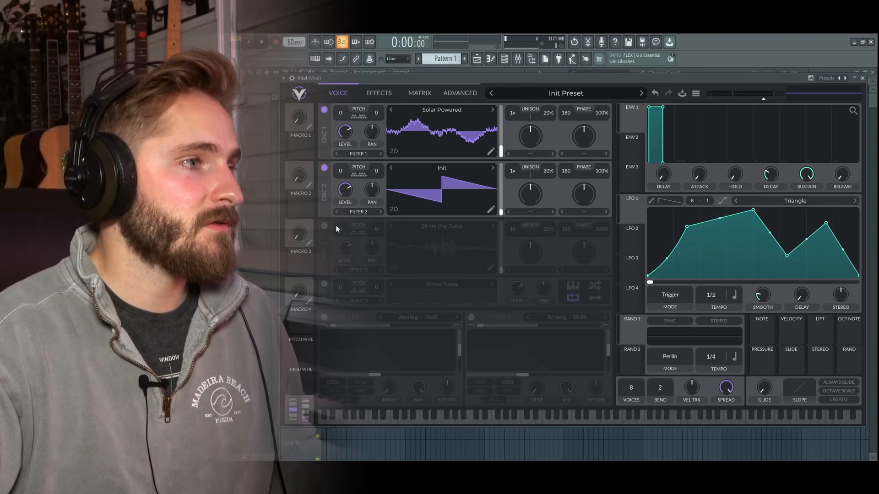
{"action": "left_click", "coordinate": [324, 226]}
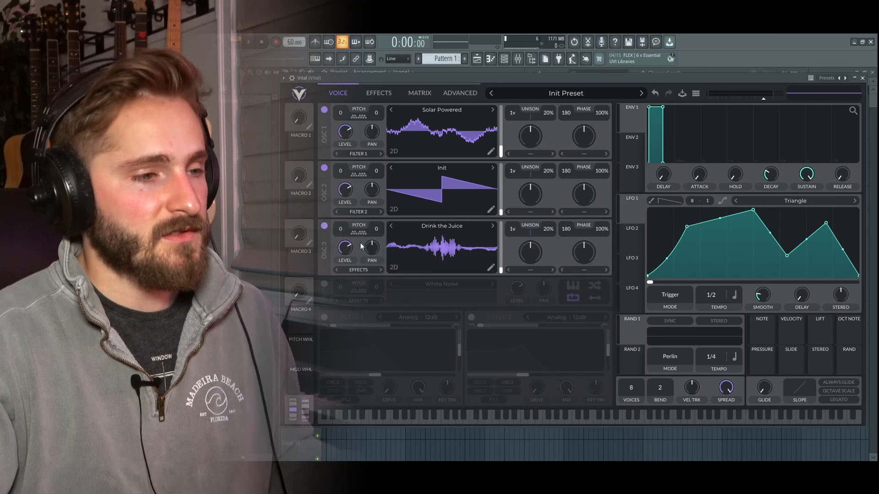
{"action": "left_click", "coordinate": [523, 419]}
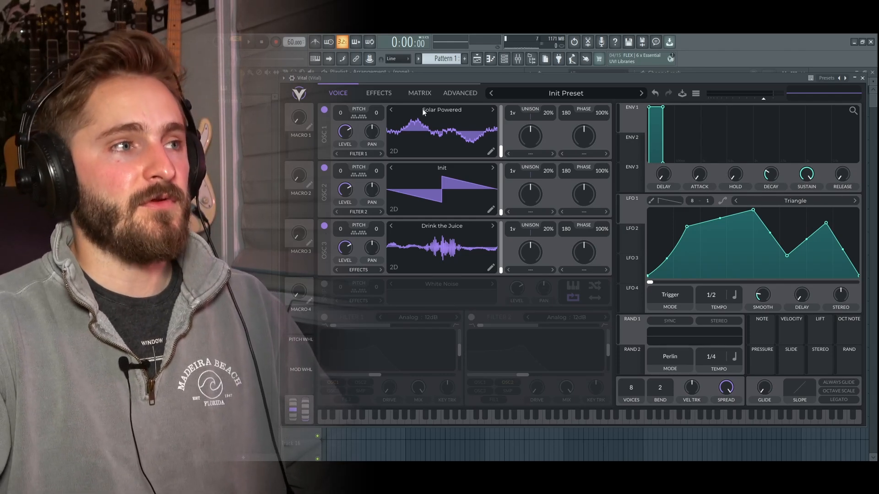
Step: Load the Basic Shapes wavetable in oscillator 1 and turn off oscillator 2
{"action": "left_click", "coordinate": [442, 110]}
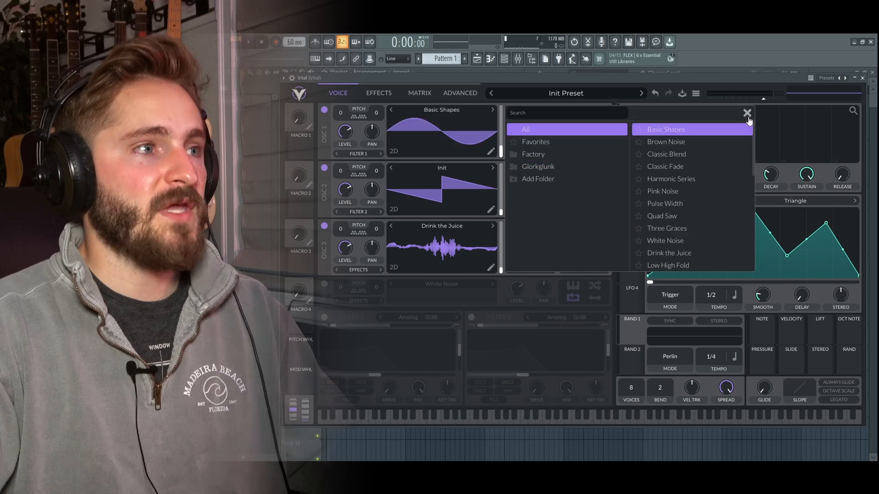
{"action": "left_click", "coordinate": [697, 122]}
{"action": "left_click", "coordinate": [324, 168]}
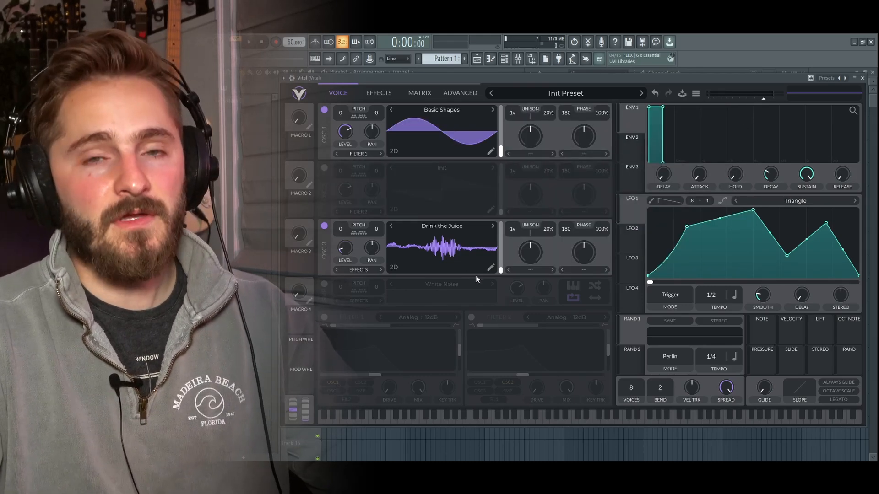
Step: Lower oscillator 3's level and compare the sound with oscillator 3 on and off
{"action": "left_click_drag", "start_coordinate": [345, 247], "coordinate": [348, 251]}
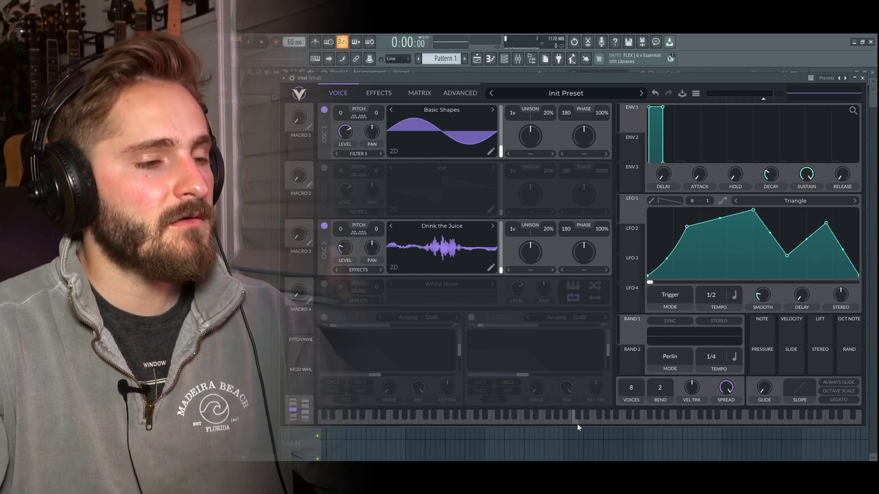
{"action": "left_click", "coordinate": [577, 423]}
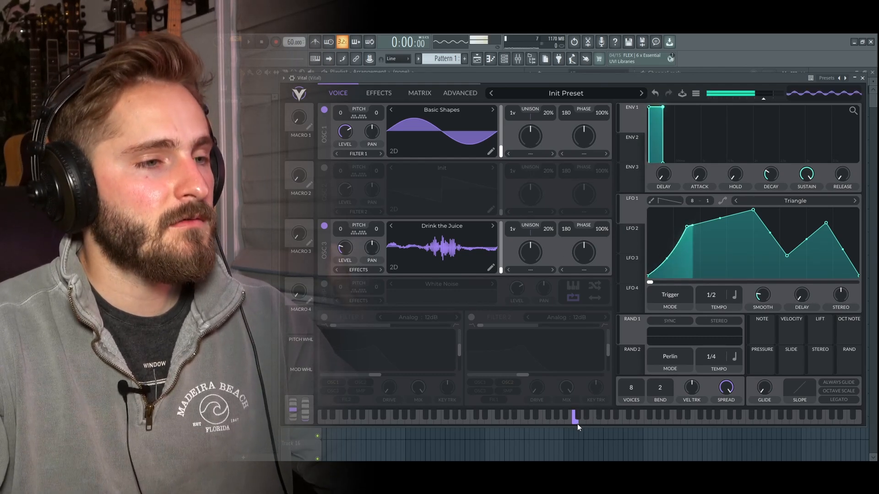
{"action": "left_click", "coordinate": [324, 225]}
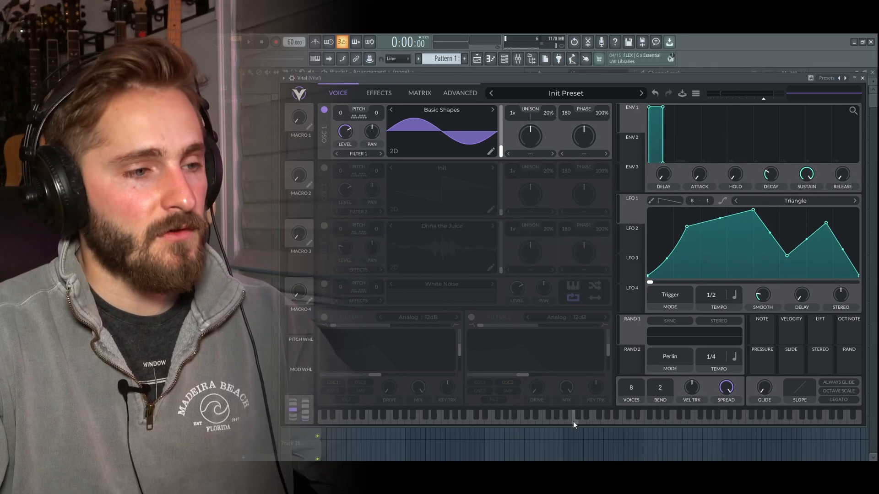
{"action": "left_click", "coordinate": [324, 226]}
Step: Enable all nine built-in effects in order, from Chorus through Reverb
{"action": "left_click", "coordinate": [379, 93]}
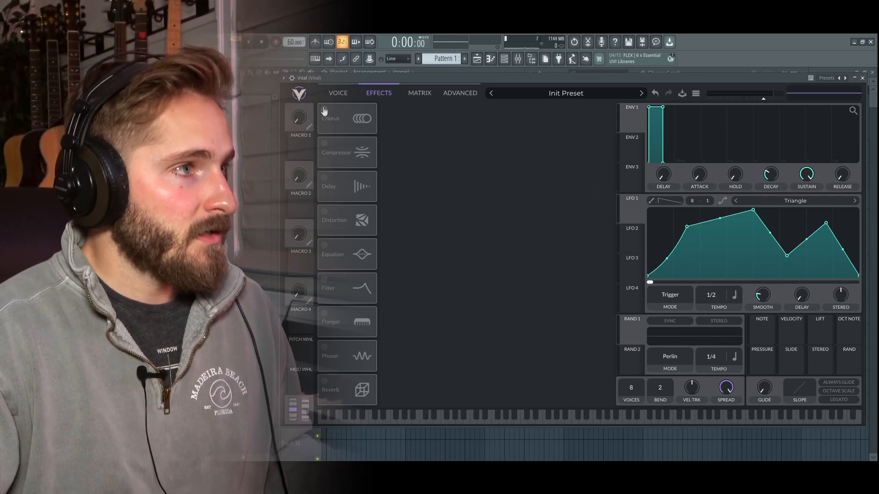
{"action": "left_click", "coordinate": [324, 110]}
{"action": "left_click", "coordinate": [324, 144]}
{"action": "left_click", "coordinate": [324, 178]}
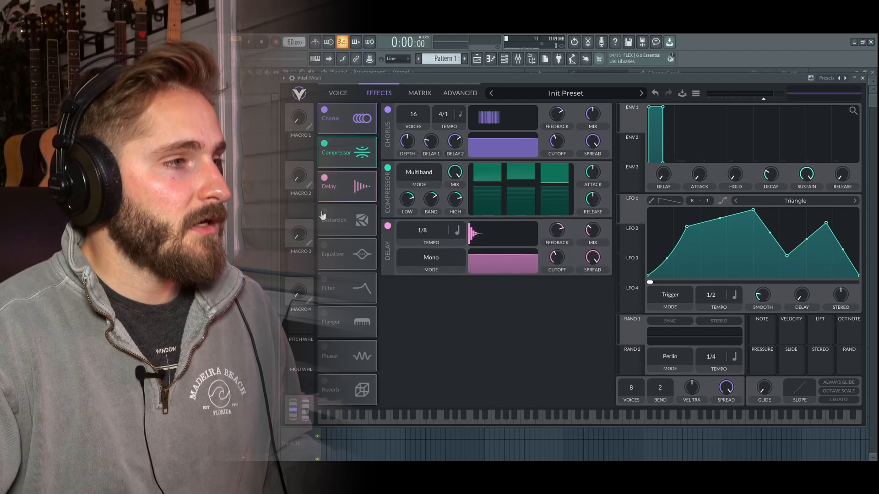
{"action": "left_click", "coordinate": [324, 212]}
{"action": "left_click", "coordinate": [324, 247]}
{"action": "left_click", "coordinate": [324, 280]}
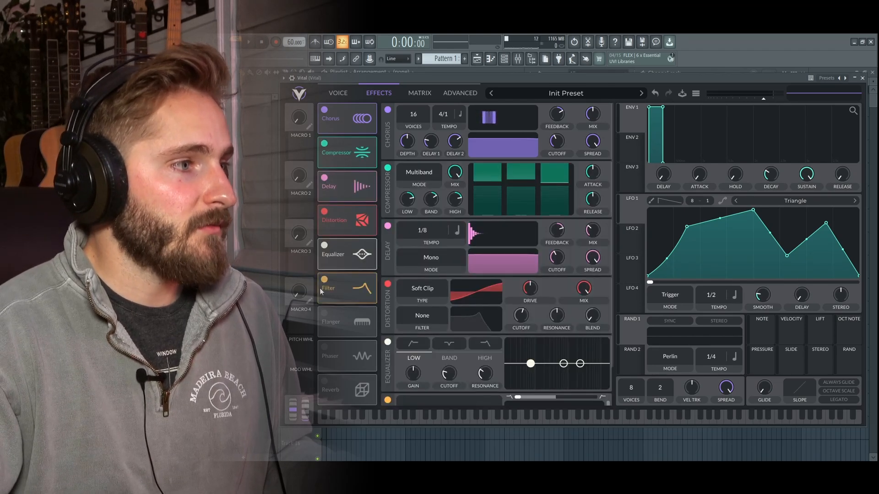
{"action": "left_click", "coordinate": [324, 314]}
{"action": "left_click", "coordinate": [324, 348]}
{"action": "left_click", "coordinate": [324, 381]}
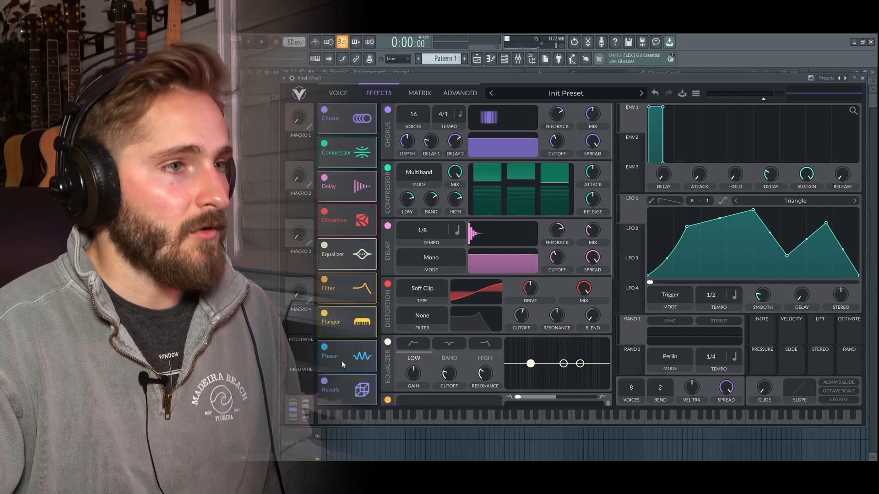
Step: Look through the enabled effects' settings and play a note with only Chorus on
{"action": "scroll", "coordinate": [605, 233], "scroll_direction": "down", "scroll_amount": 3}
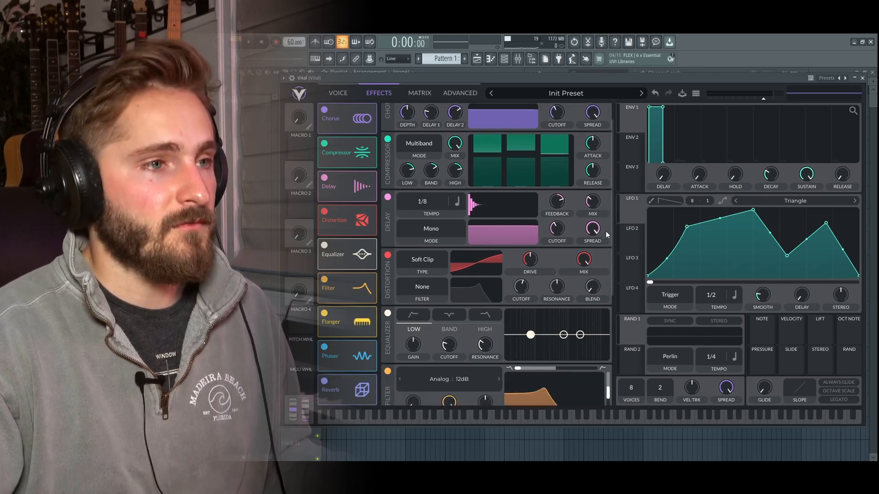
{"action": "scroll", "coordinate": [606, 232], "scroll_direction": "up", "scroll_amount": 3}
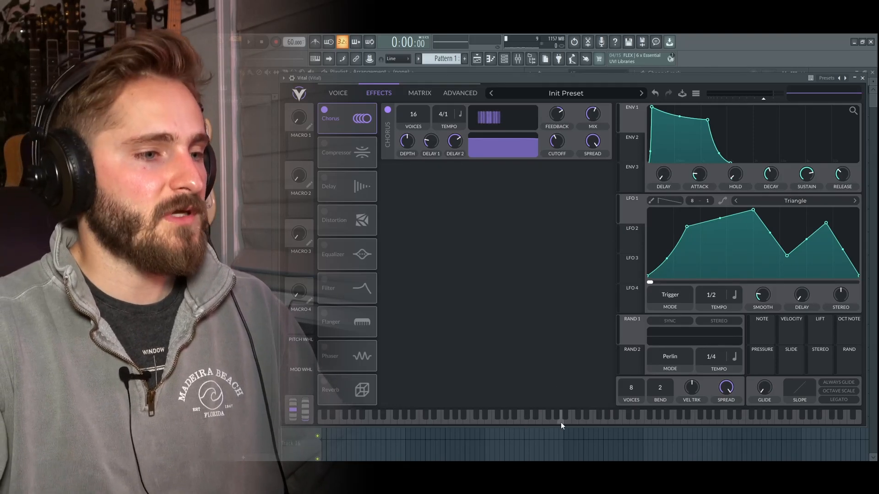
{"action": "left_click", "coordinate": [573, 419]}
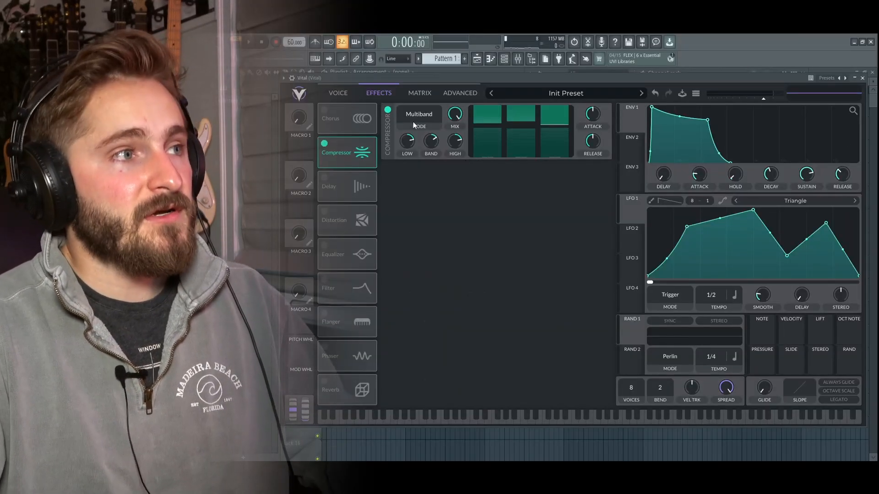
Step: Switch the compressor through the Low Band, High Band and Single Band modes and back to Multiband
{"action": "left_click", "coordinate": [413, 121]}
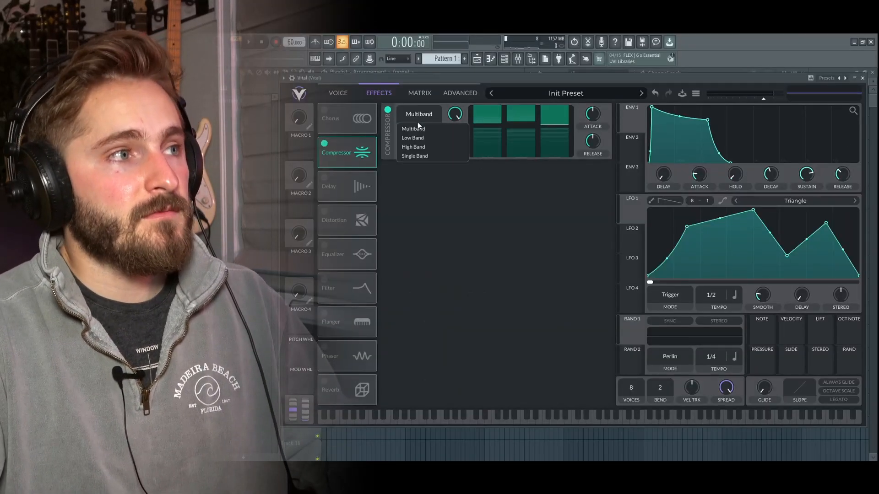
{"action": "left_click", "coordinate": [415, 138]}
{"action": "left_click", "coordinate": [427, 115]}
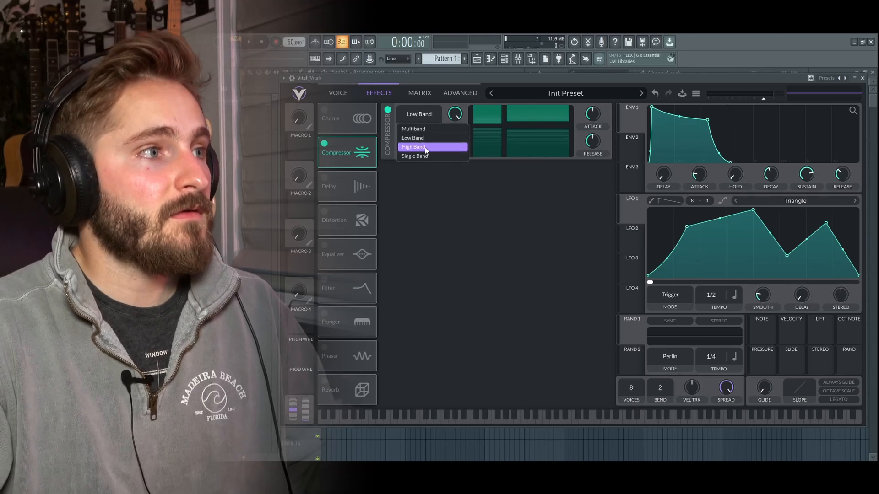
{"action": "left_click", "coordinate": [425, 147]}
{"action": "left_click", "coordinate": [424, 115]}
{"action": "left_click", "coordinate": [422, 156]}
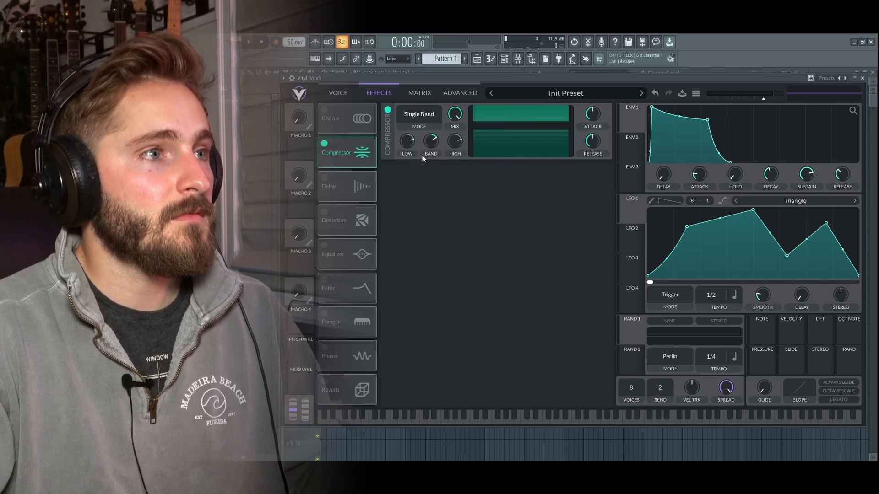
{"action": "left_click", "coordinate": [424, 113]}
{"action": "left_click", "coordinate": [424, 131]}
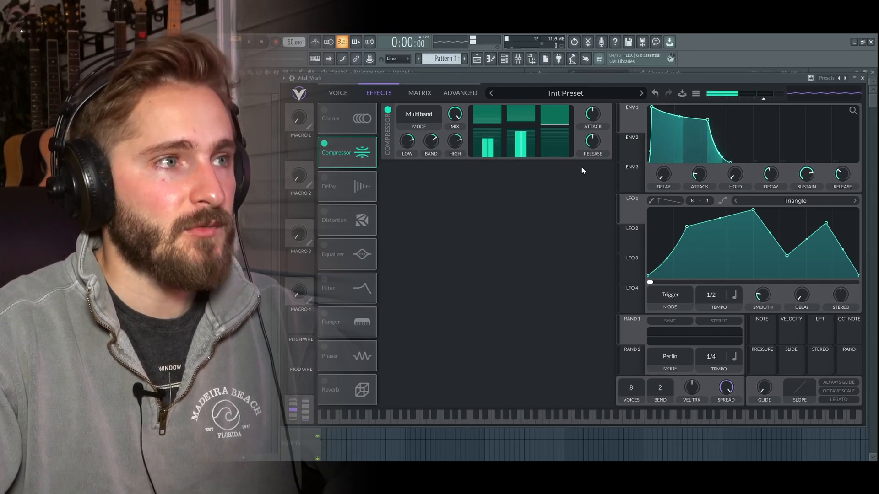
Step: Adjust the high band's thresholds in the multiband compressor and play a note to hear the change
{"action": "left_click_drag", "start_coordinate": [556, 129], "coordinate": [552, 157]}
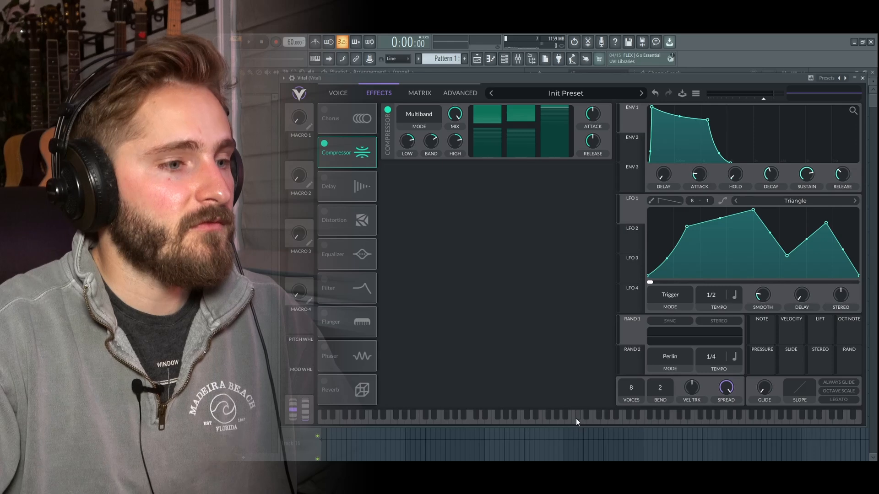
{"action": "left_click", "coordinate": [575, 419]}
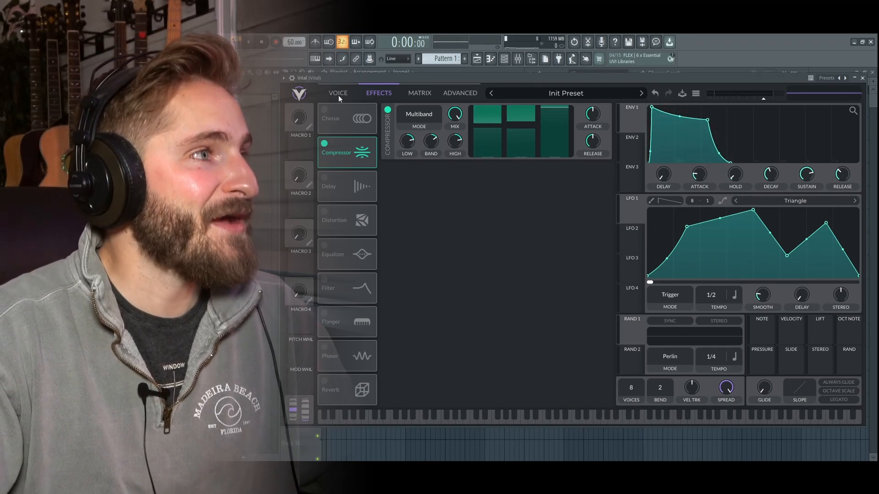
Step: Raise oscillator 1's wavetable position slightly above the sine shape and play a note through the compressor
{"action": "left_click", "coordinate": [338, 93]}
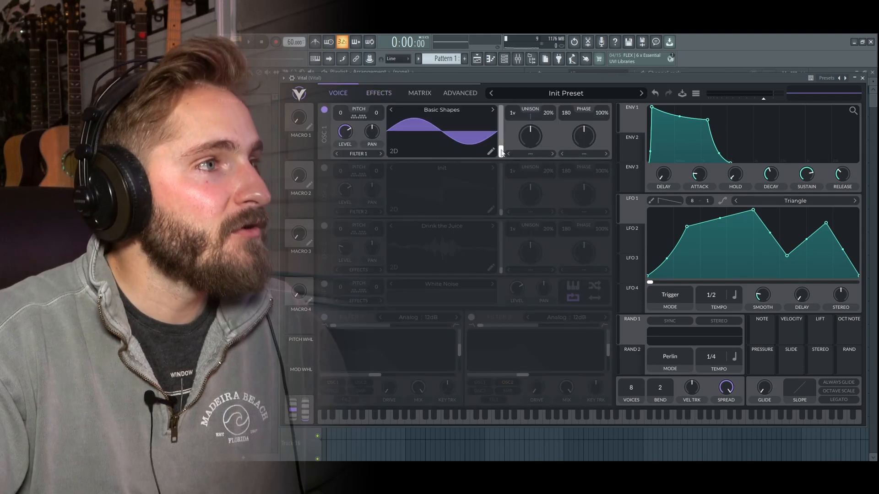
{"action": "left_click_drag", "start_coordinate": [500, 155], "coordinate": [500, 147]}
{"action": "left_click", "coordinate": [384, 94]}
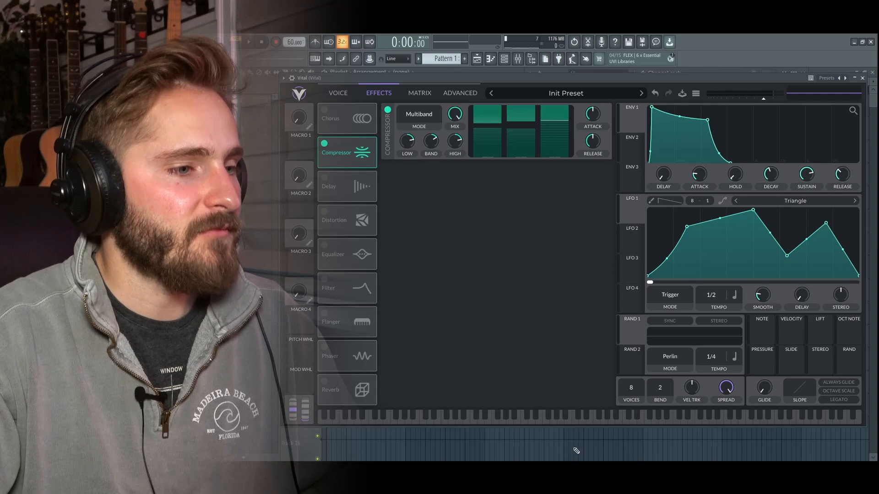
{"action": "left_click", "coordinate": [575, 418]}
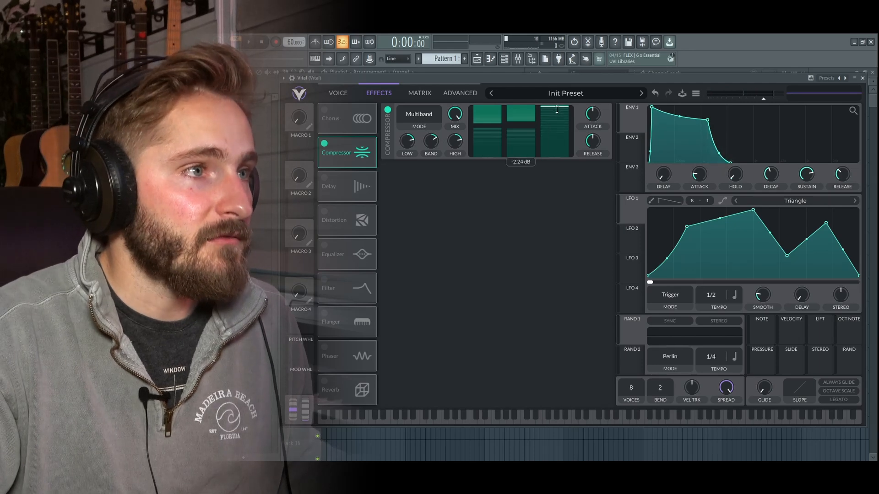
Step: Pull the compressor's high-band upper threshold far down, playing a note before and after the change
{"action": "left_click", "coordinate": [574, 419]}
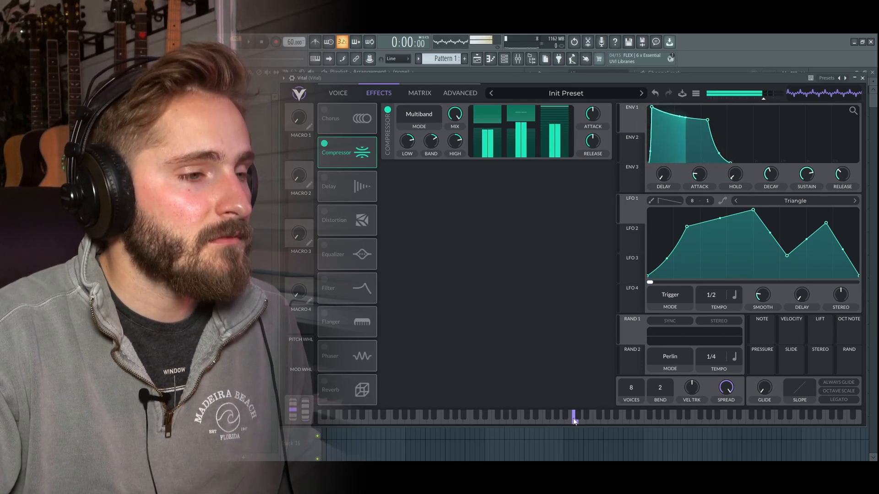
{"action": "left_click_drag", "start_coordinate": [550, 106], "coordinate": [553, 250]}
{"action": "left_click", "coordinate": [576, 420]}
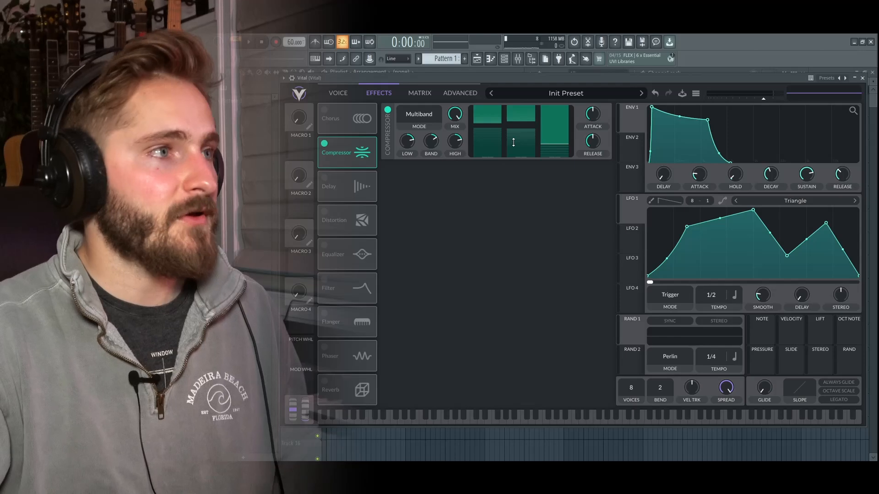
Step: Set the compressor to Single Band mode and lower its upper and lower thresholds
{"action": "left_click", "coordinate": [399, 114]}
{"action": "left_click", "coordinate": [416, 157]}
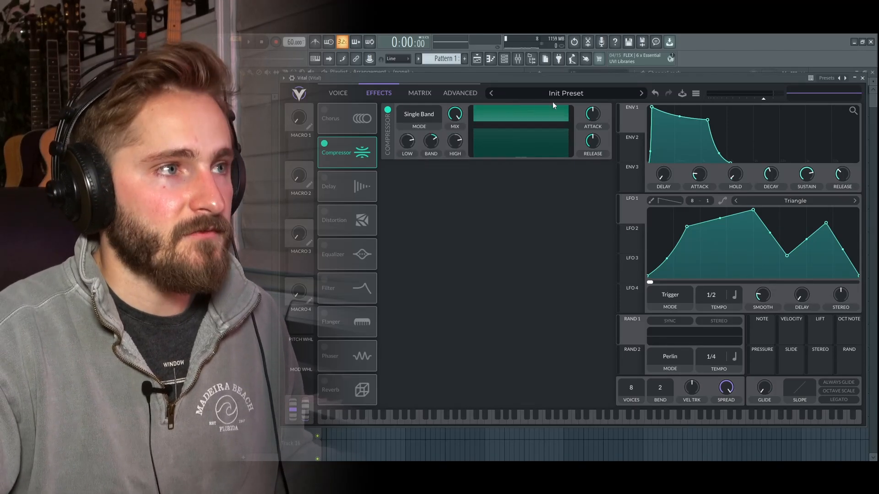
{"action": "left_click_drag", "start_coordinate": [537, 131], "coordinate": [537, 138]}
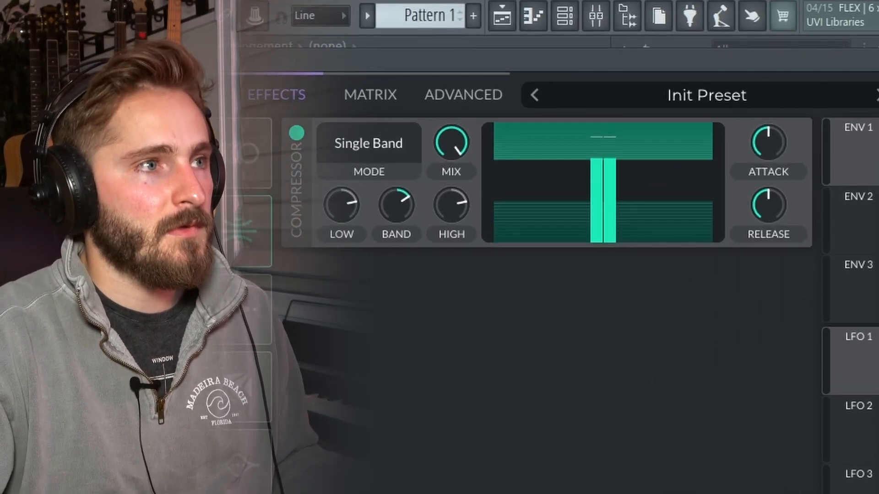
{"action": "left_click_drag", "start_coordinate": [625, 167], "coordinate": [622, 185]}
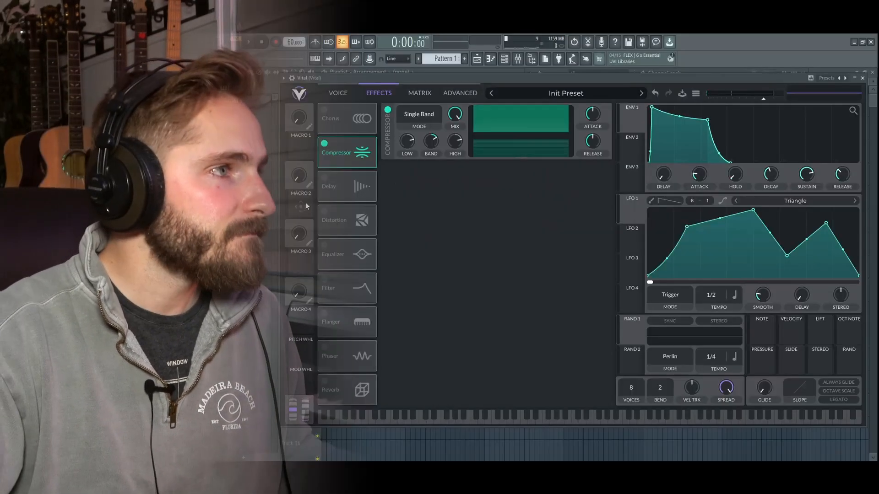
Step: Turn off the Compressor, enable the Delay effect and play a note through it
{"action": "left_click", "coordinate": [324, 144]}
{"action": "left_click", "coordinate": [324, 178]}
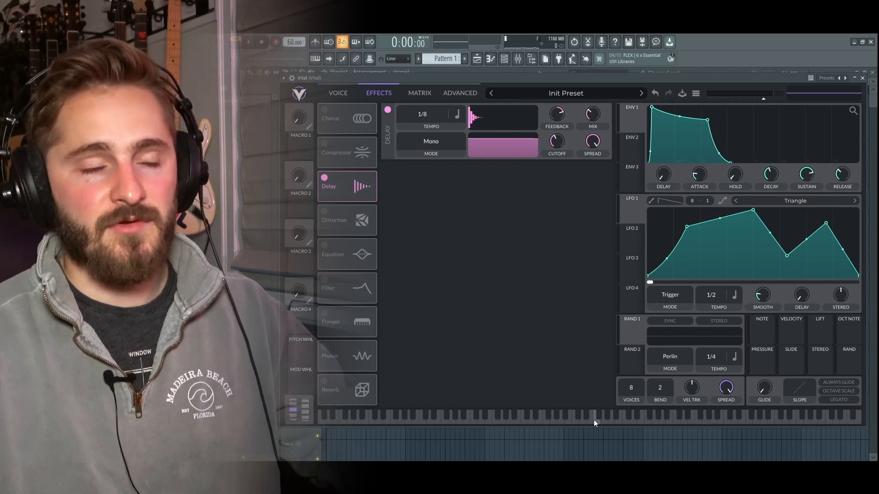
{"action": "left_click", "coordinate": [575, 419]}
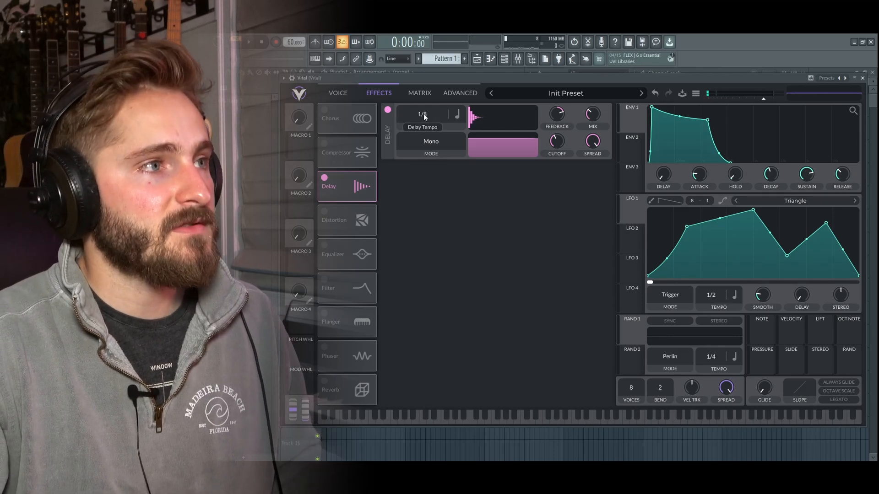
Step: Compare delay tempos of 1/32 and 1/4 by playing a note at each, leaving the tempo at 1/4
{"action": "scroll", "coordinate": [423, 115], "scroll_direction": "up", "scroll_amount": 1}
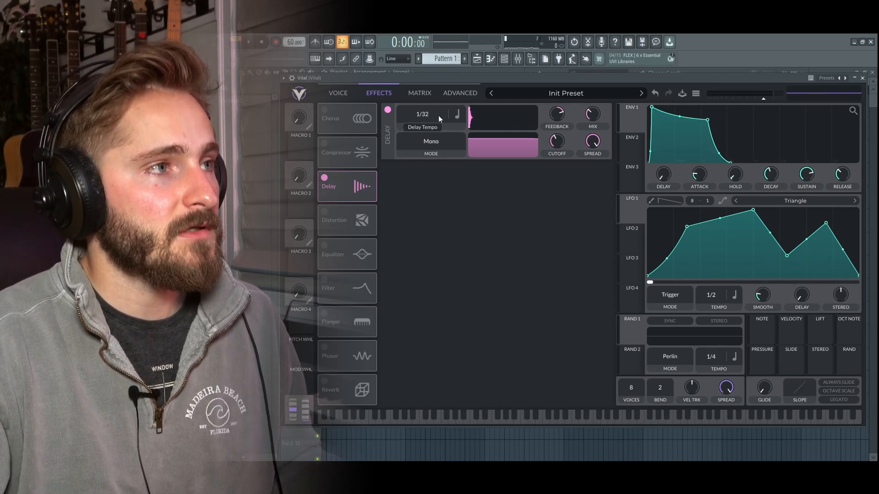
{"action": "scroll", "coordinate": [420, 114], "scroll_direction": "down", "scroll_amount": 2}
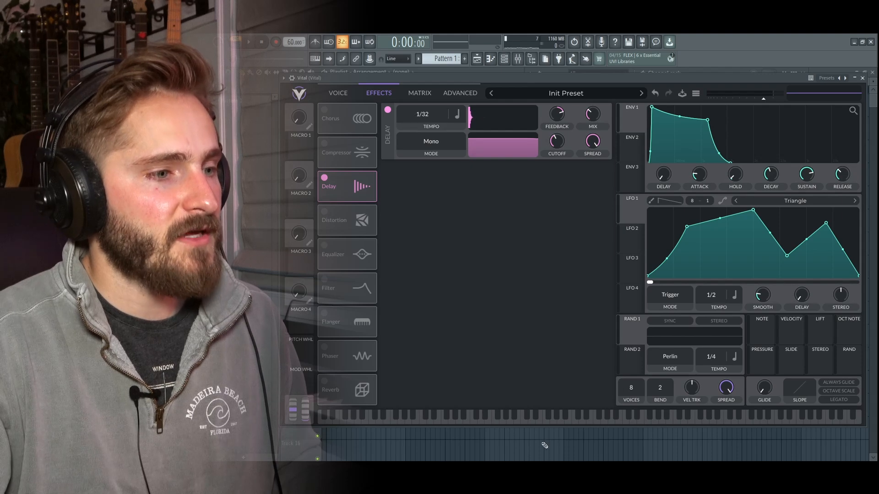
{"action": "left_click", "coordinate": [574, 424]}
{"action": "scroll", "coordinate": [427, 119], "scroll_direction": "up", "scroll_amount": 3}
{"action": "left_click", "coordinate": [575, 419]}
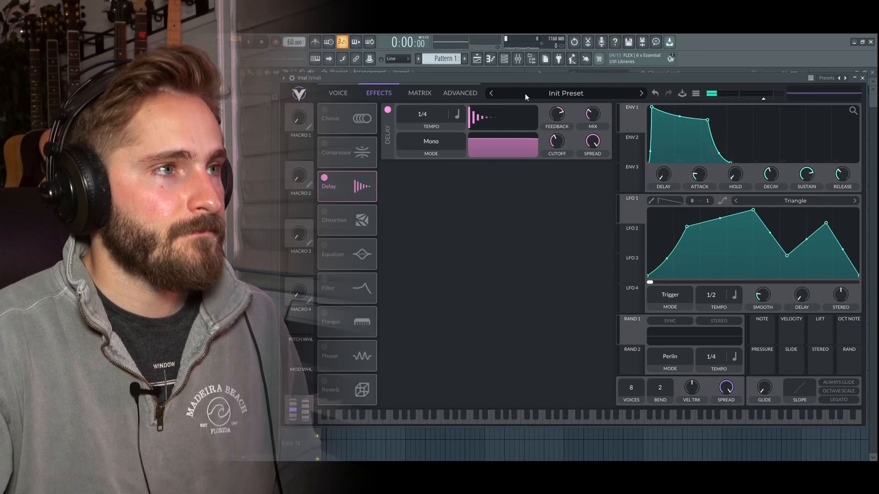
Step: Try the delay's feedback and mix at high and low amounts, leaving the mix at about 43%
{"action": "left_click_drag", "start_coordinate": [557, 117], "coordinate": [554, 100]}
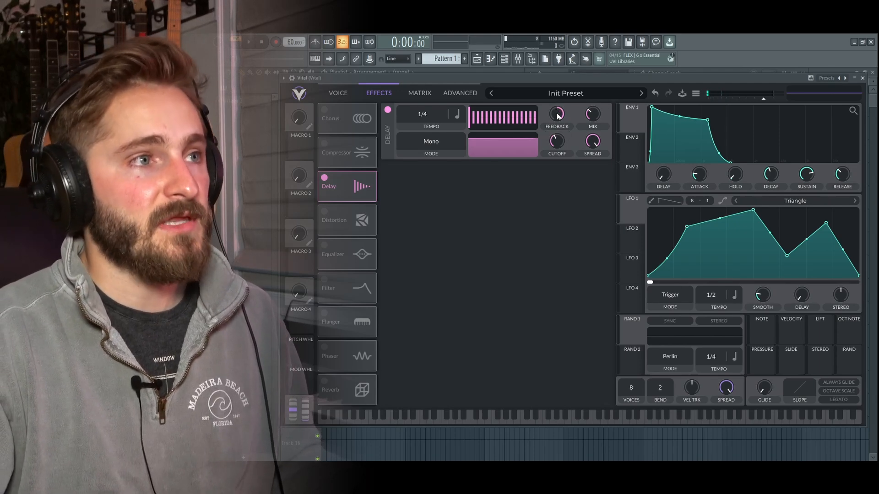
{"action": "double_click", "coordinate": [556, 116]}
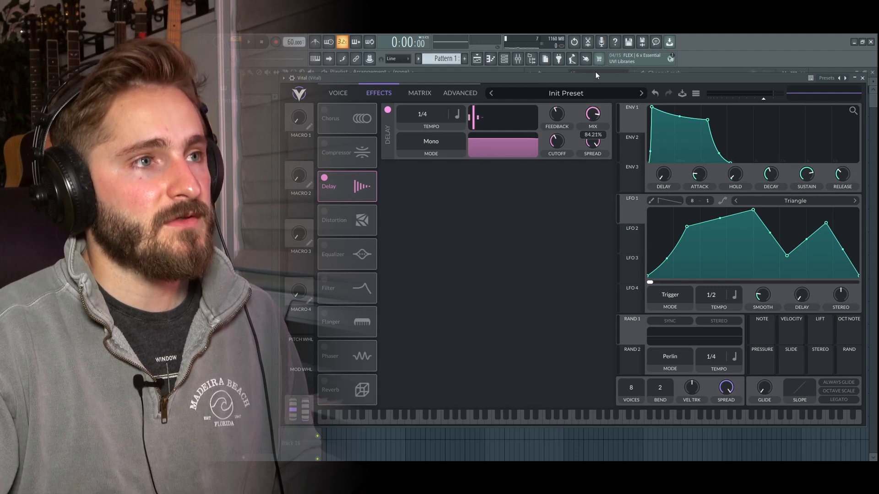
{"action": "left_click_drag", "start_coordinate": [594, 112], "coordinate": [573, 180]}
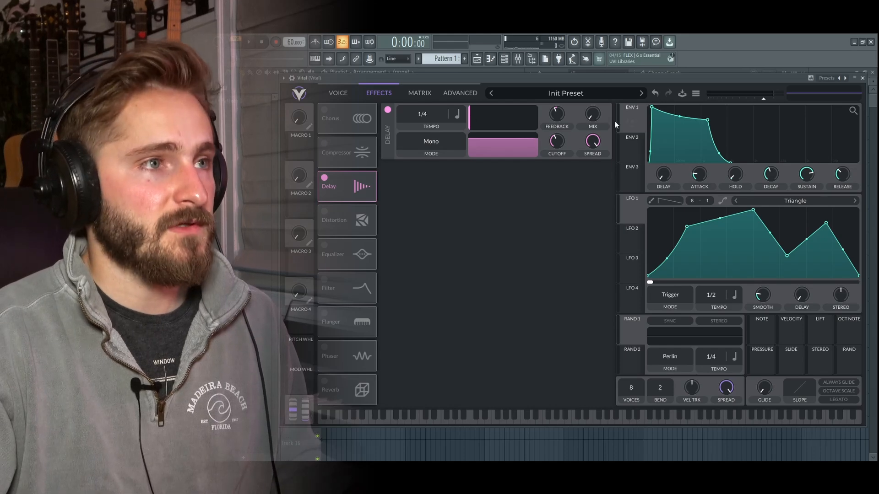
{"action": "mouse_move", "coordinate": [591, 124]}
{"action": "mouse_move", "coordinate": [592, 124]}
{"action": "left_mouse_down"}
{"action": "mouse_move", "coordinate": [591, 99]}
{"action": "mouse_move", "coordinate": [557, 106]}
{"action": "mouse_move", "coordinate": [593, 82]}
{"action": "mouse_move", "coordinate": [587, 118]}
{"action": "left_mouse_up"}
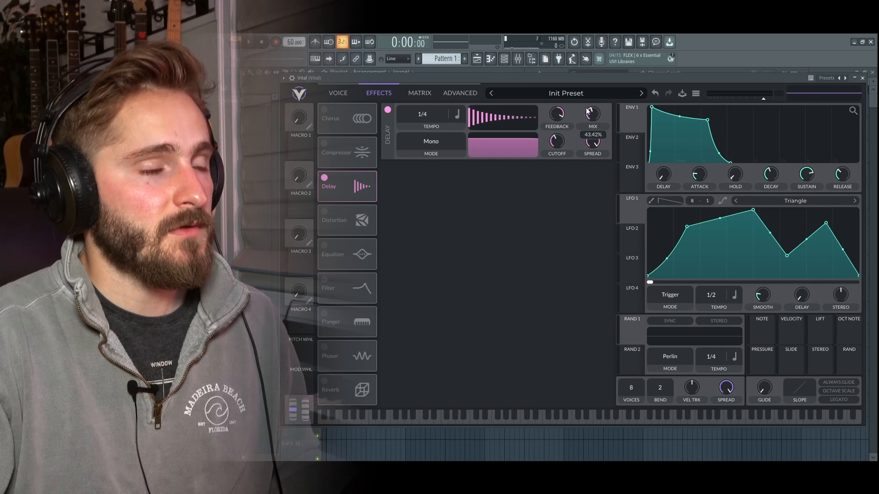
Step: Set the delay mode to Ping Pong, listen to it, and change the mode to Mid Ping Pong
{"action": "left_click", "coordinate": [429, 142]}
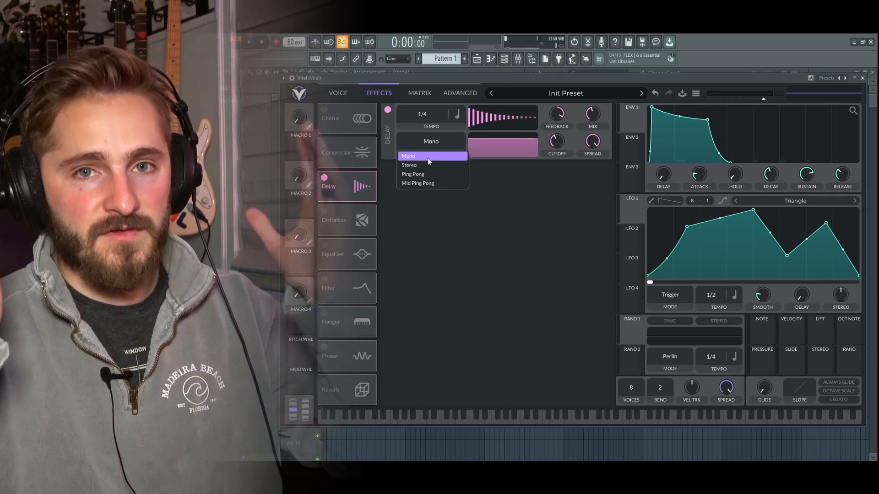
{"action": "left_click", "coordinate": [429, 174]}
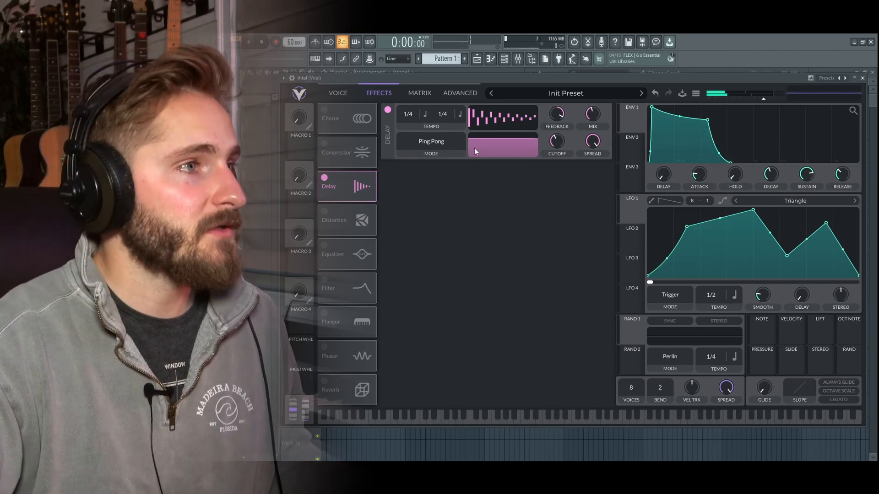
{"action": "left_click", "coordinate": [447, 151]}
{"action": "left_click", "coordinate": [415, 184]}
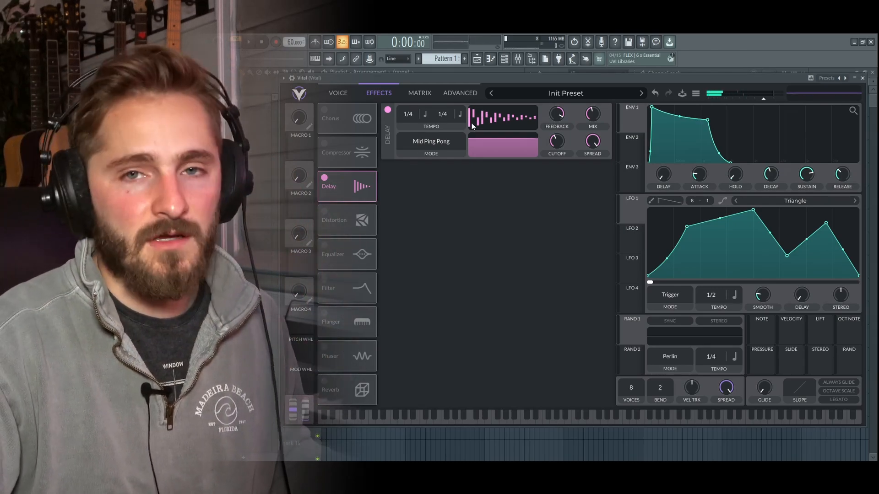
Step: Replace the Delay effect with Distortion and return to the oscillator settings
{"action": "left_click", "coordinate": [324, 177]}
{"action": "left_click", "coordinate": [324, 211]}
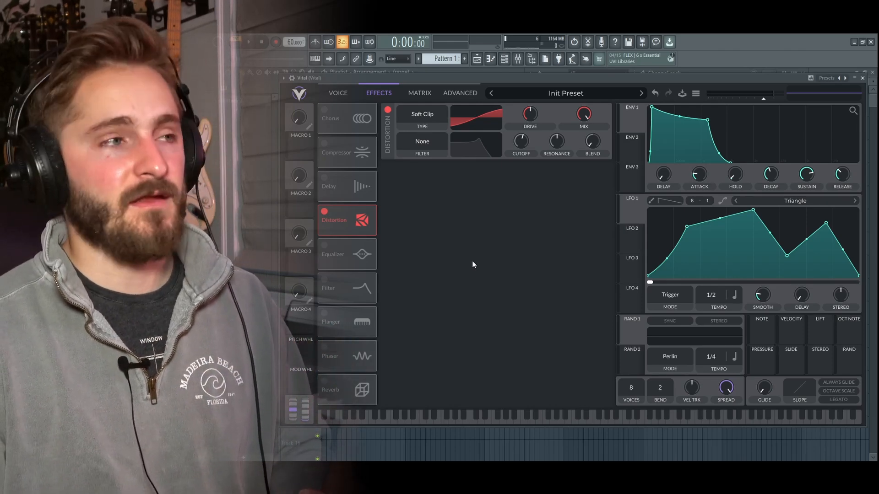
{"action": "left_click", "coordinate": [344, 94]}
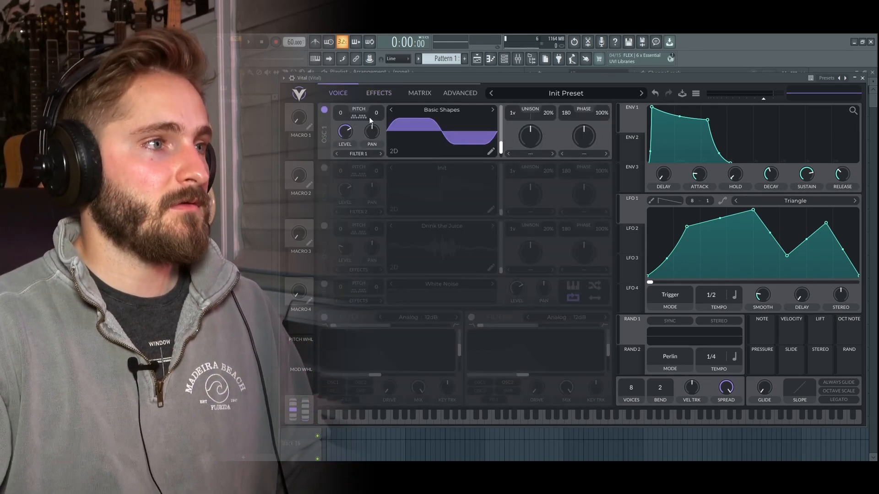
Step: Morph oscillator 1's Basic Shapes wavetable into a sine wave and play notes through the Soft Clip distortion
{"action": "left_click_drag", "start_coordinate": [501, 149], "coordinate": [494, 196]}
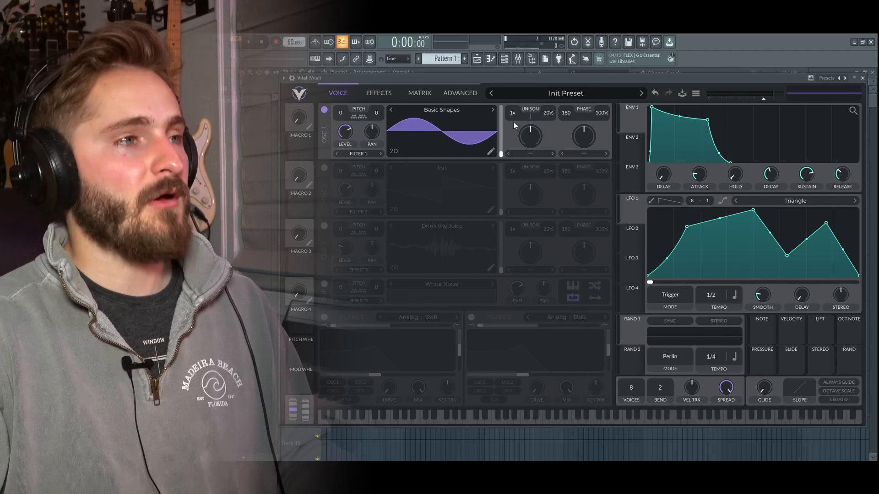
{"action": "left_click", "coordinate": [380, 93]}
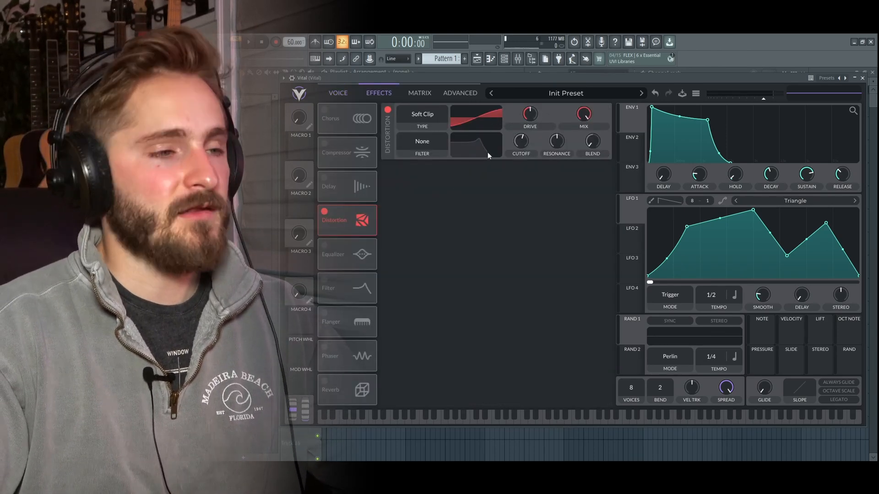
{"action": "left_click", "coordinate": [575, 422]}
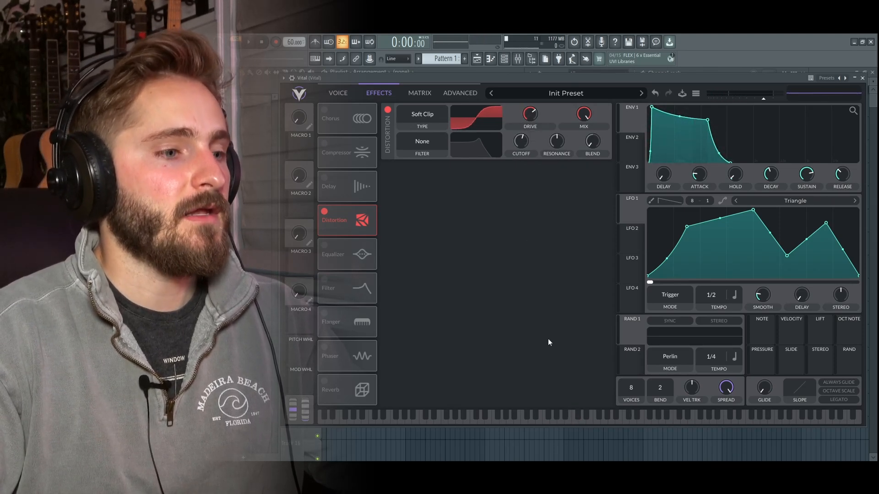
{"action": "left_click", "coordinate": [574, 418]}
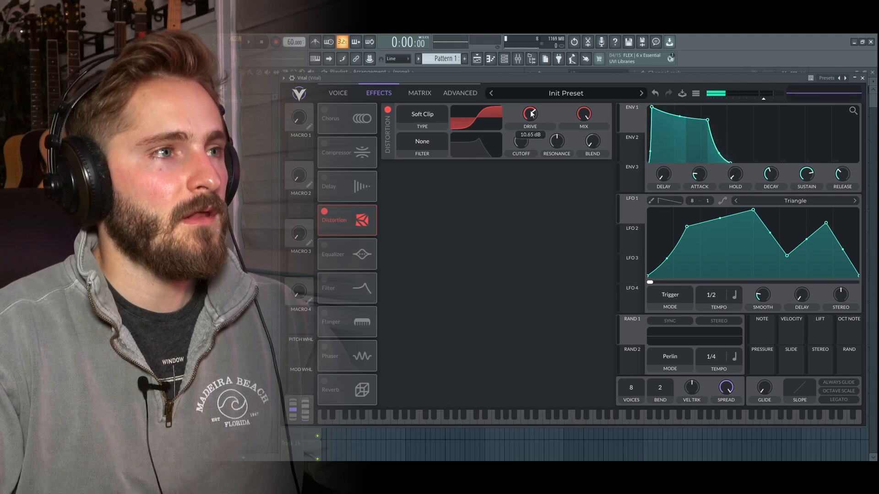
Step: Raise the Soft Clip distortion's drive further and play a note to hear the heavier clipping
{"action": "left_click_drag", "start_coordinate": [530, 113], "coordinate": [531, 95]}
{"action": "left_click", "coordinate": [577, 420]}
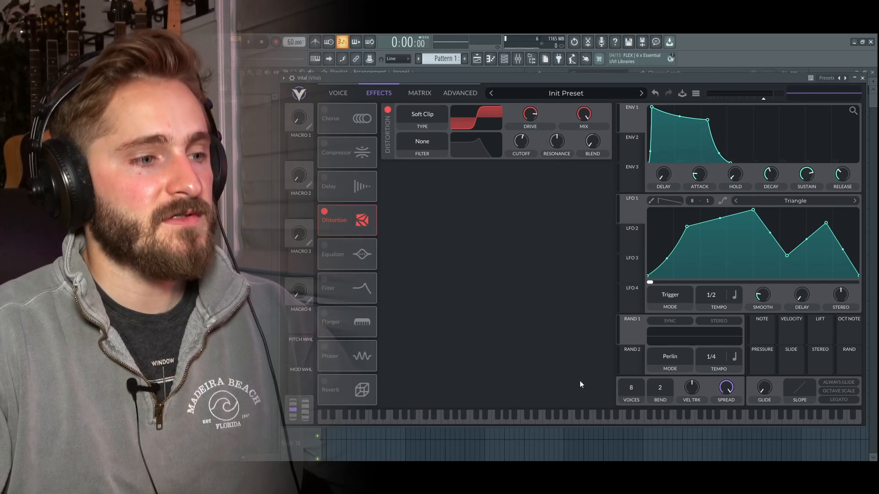
{"action": "left_click", "coordinate": [572, 420]}
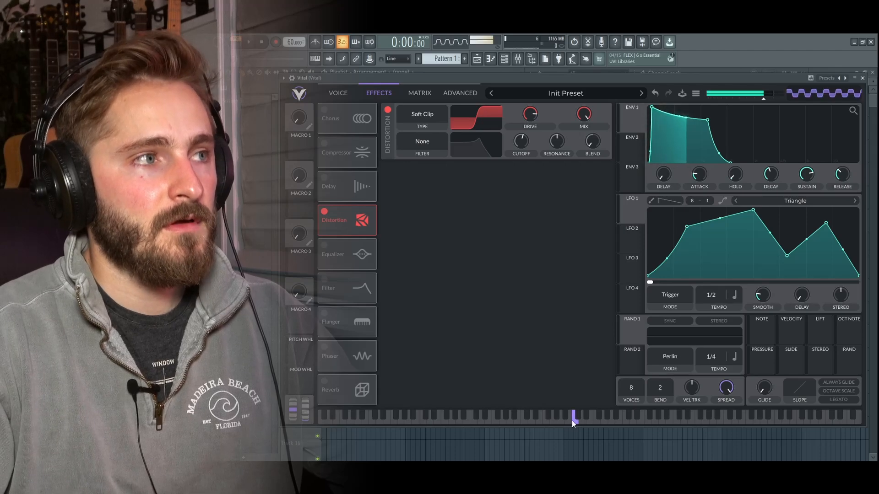
Step: Try oscillator 3's Drink the Juice sound with a played note, and switch that oscillator off again
{"action": "left_click", "coordinate": [344, 94]}
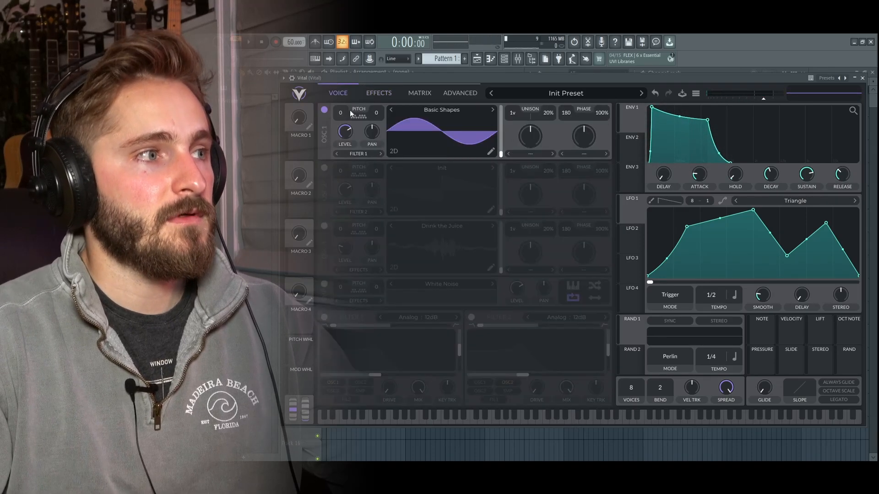
{"action": "left_click", "coordinate": [325, 226]}
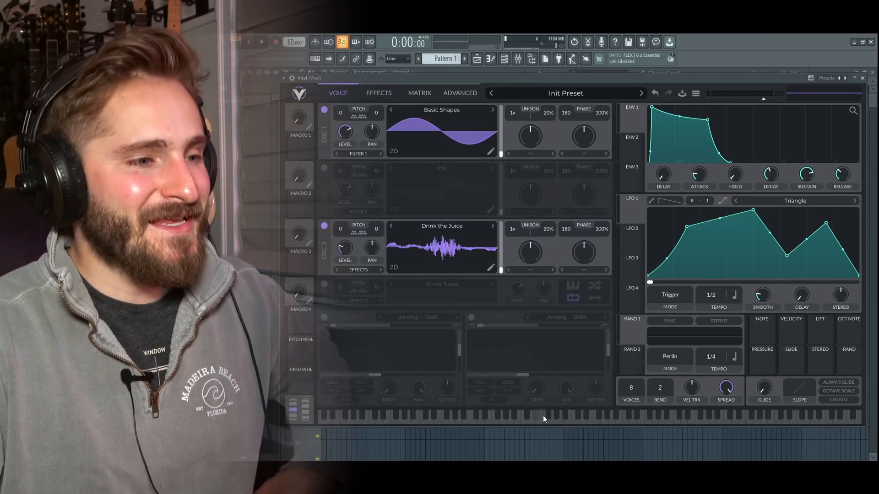
{"action": "left_click", "coordinate": [575, 422]}
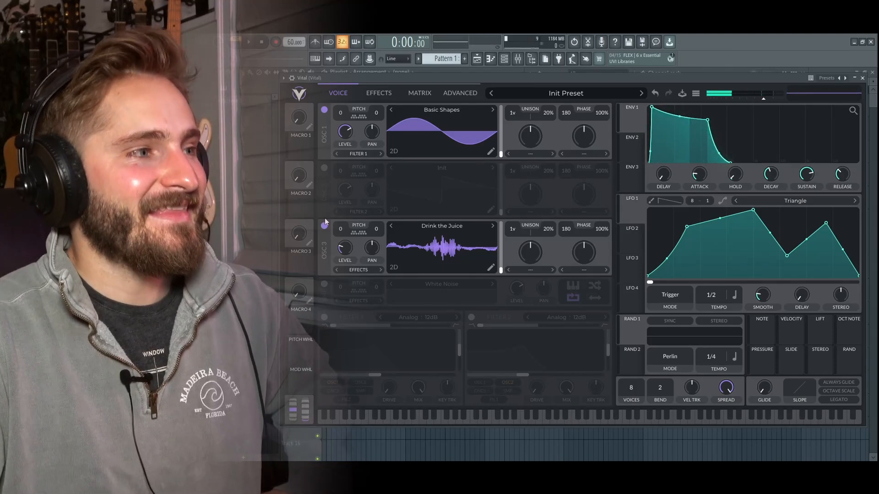
{"action": "left_click", "coordinate": [325, 224]}
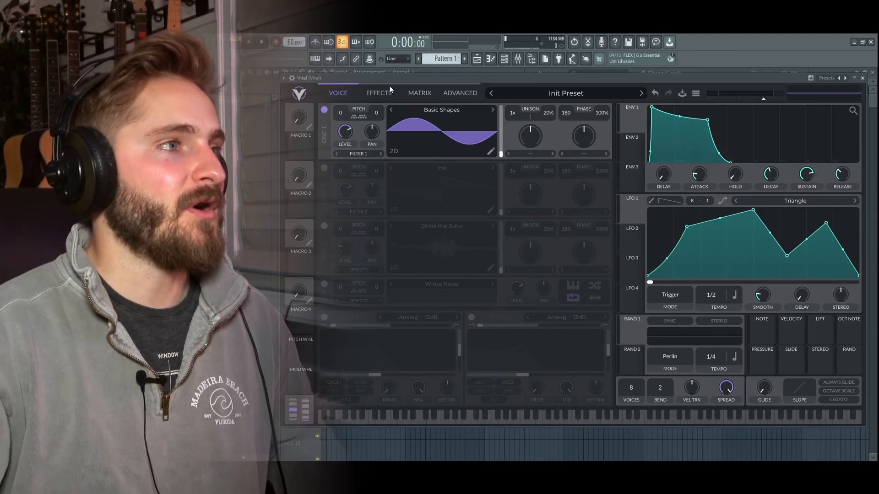
Step: Compare the note's spectrum with Distortion bypassed and enabled, using Fruity parametric EQ 2 on Vital's mixer track, and close the EQ
{"action": "left_click", "coordinate": [378, 93]}
{"action": "key", "text": "F9"}
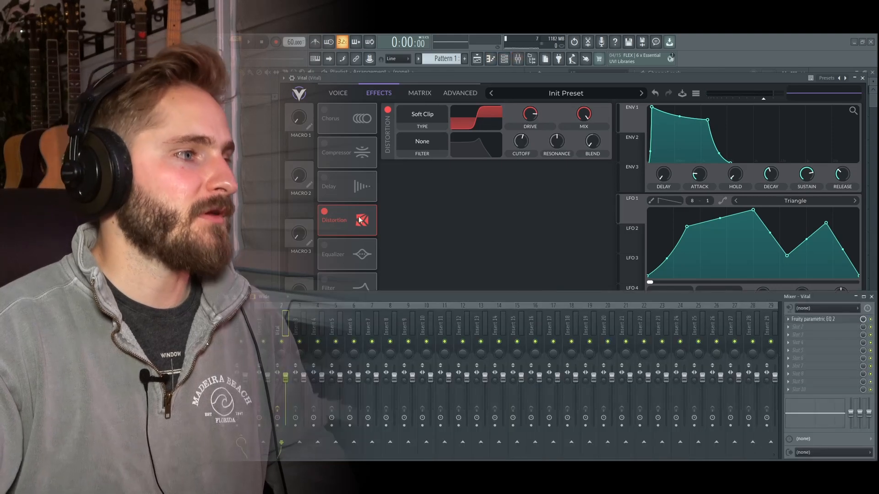
{"action": "left_click", "coordinate": [818, 319]}
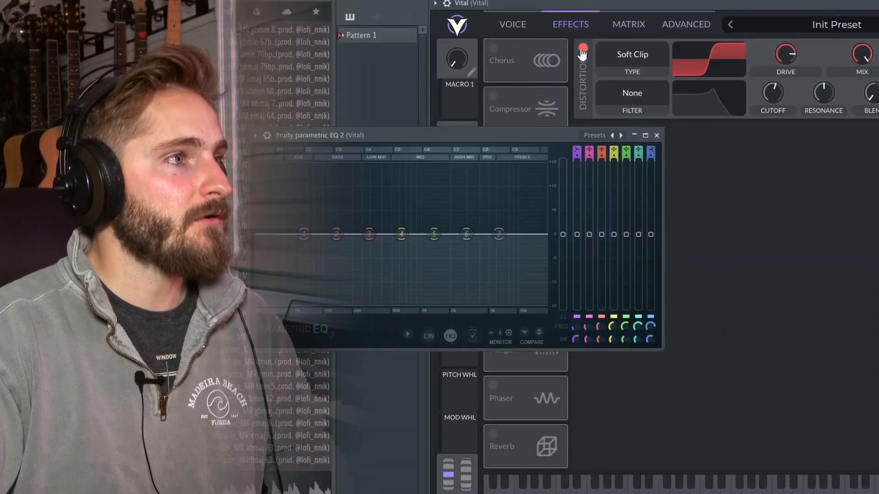
{"action": "left_click", "coordinate": [849, 488]}
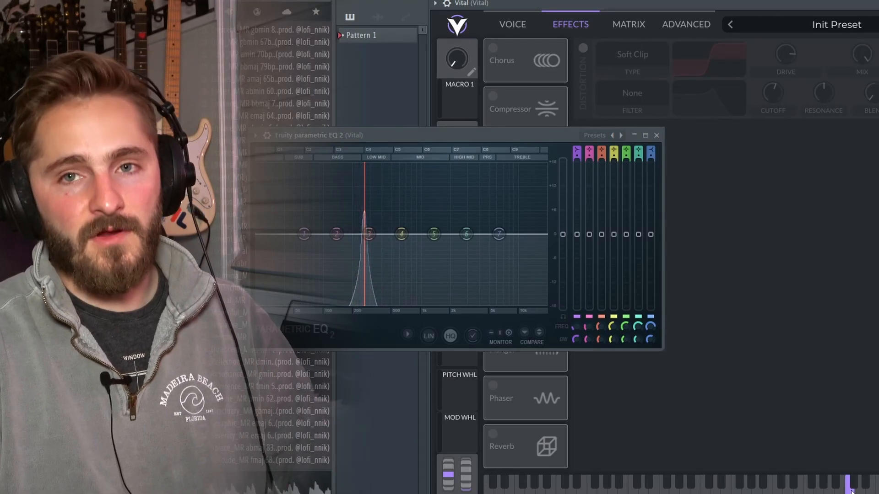
{"action": "left_click", "coordinate": [583, 48]}
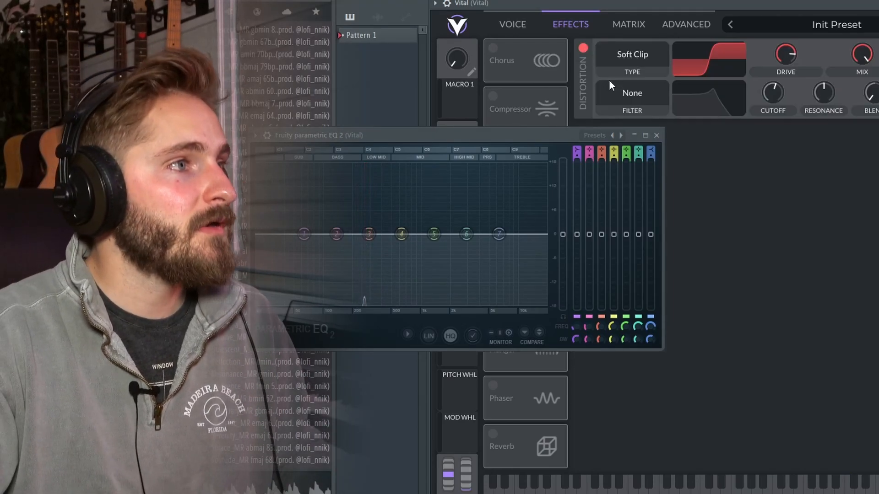
{"action": "left_click", "coordinate": [848, 487]}
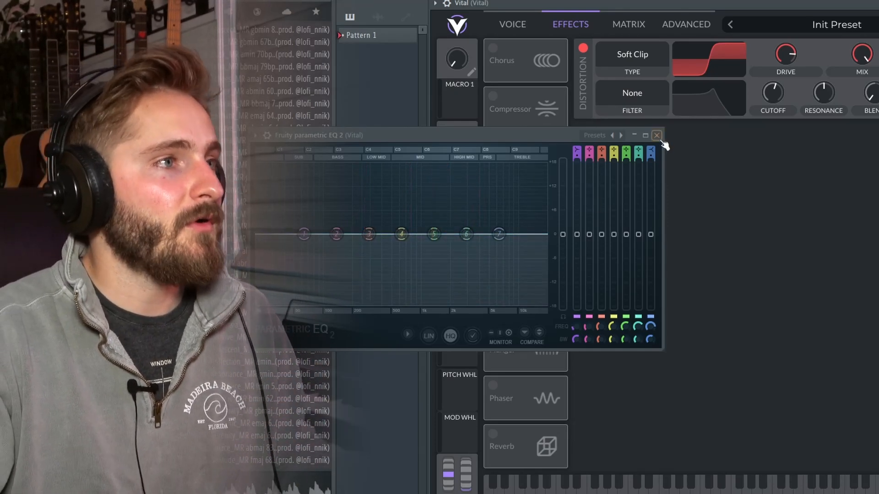
{"action": "left_click", "coordinate": [657, 136]}
Step: Review the available distortion types and the distortion's filter options
{"action": "left_click", "coordinate": [645, 60]}
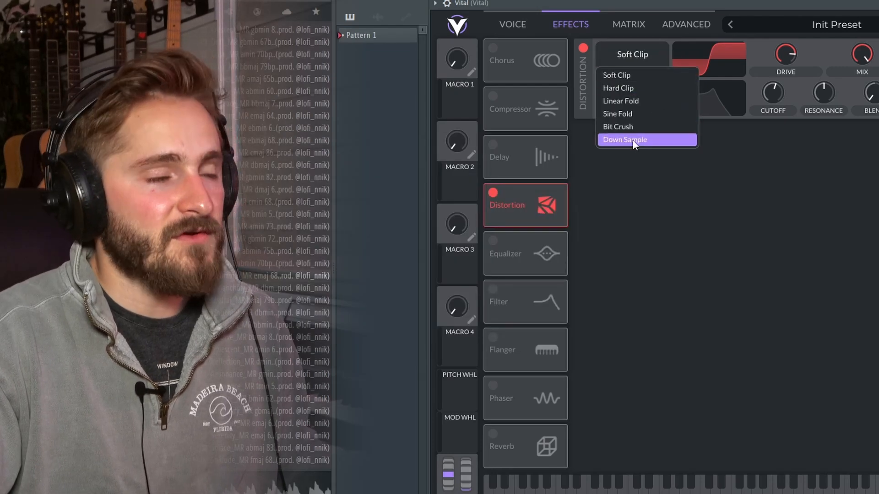
{"action": "left_click", "coordinate": [633, 93]}
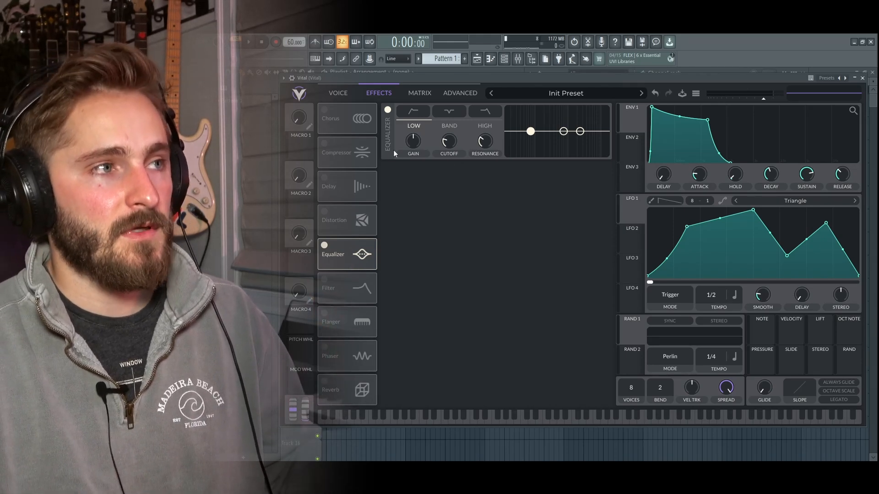
Step: Try the Equalizer's band notch, low cut and high cut shapes, and reset each one to a flat response
{"action": "left_click", "coordinate": [564, 132]}
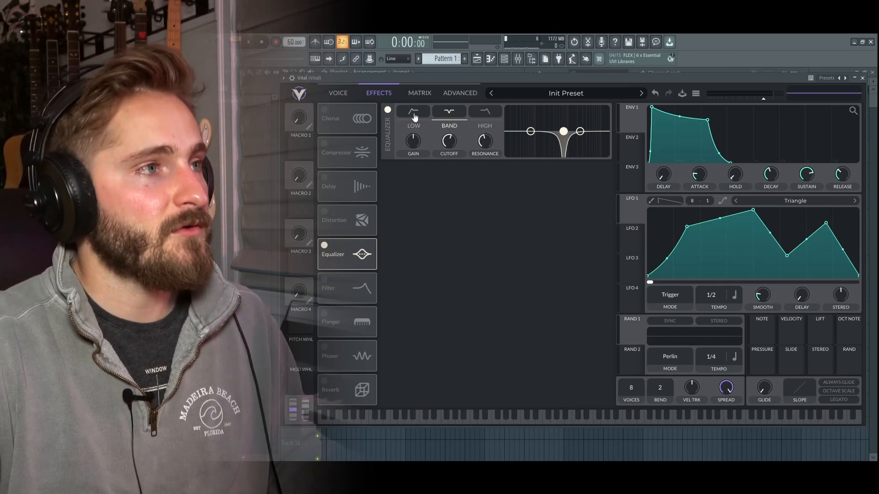
{"action": "left_click", "coordinate": [414, 117]}
{"action": "left_click", "coordinate": [483, 114]}
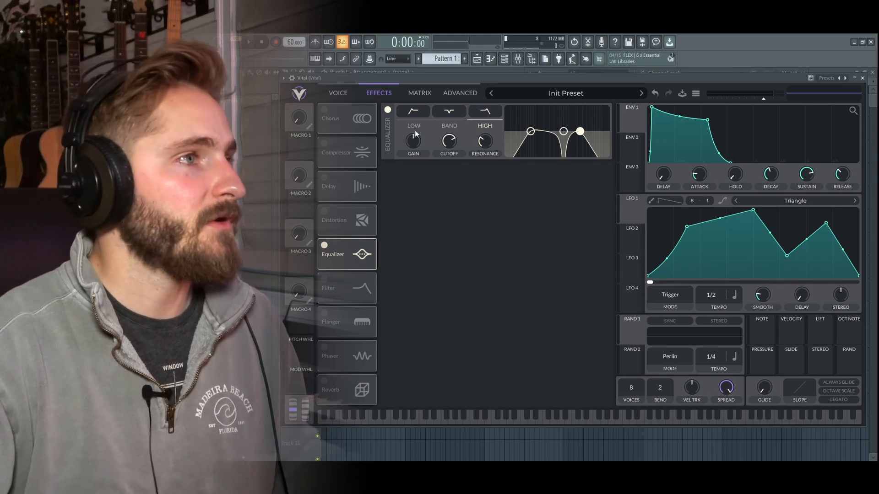
{"action": "left_click", "coordinate": [410, 115]}
{"action": "left_click", "coordinate": [476, 114]}
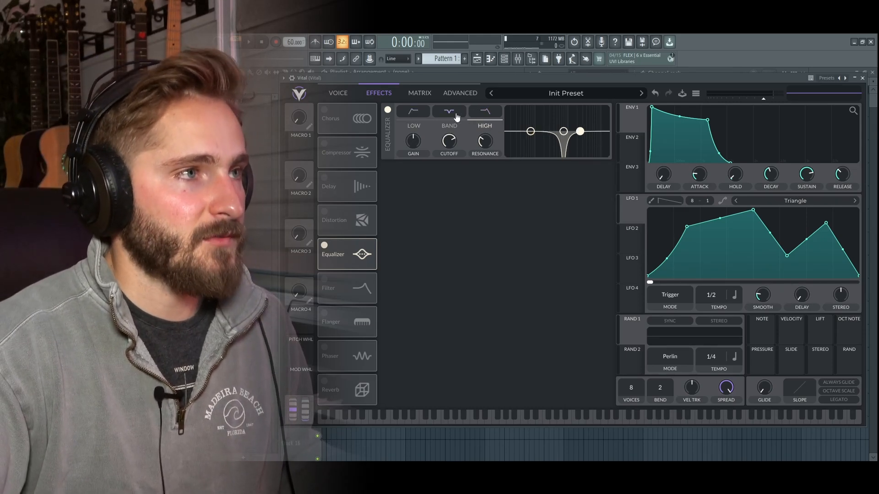
{"action": "left_click", "coordinate": [456, 117]}
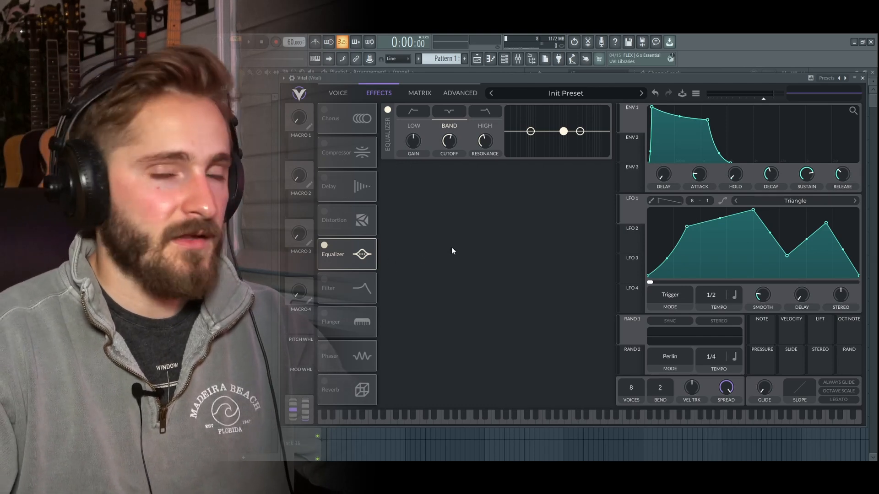
Step: Add the Filter effect and toggle the Equalizer's high and low cuts to compare the two effects
{"action": "left_click", "coordinate": [324, 279]}
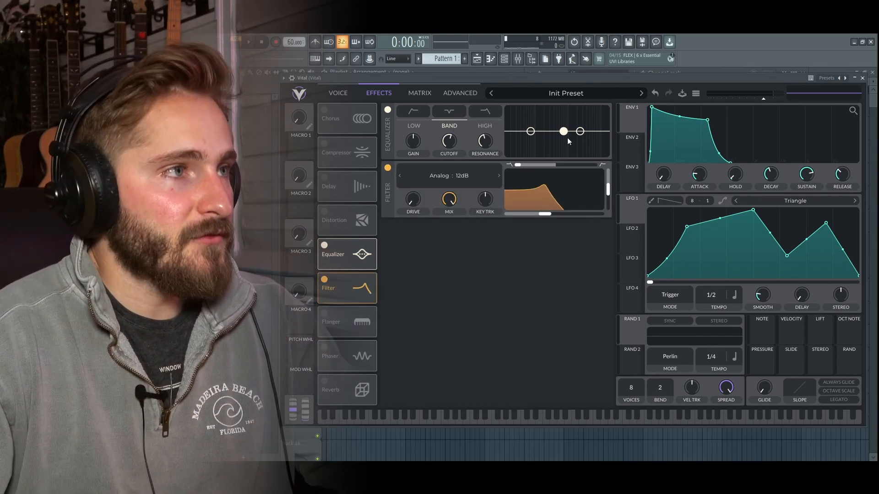
{"action": "left_click", "coordinate": [485, 111]}
{"action": "left_click", "coordinate": [416, 117]}
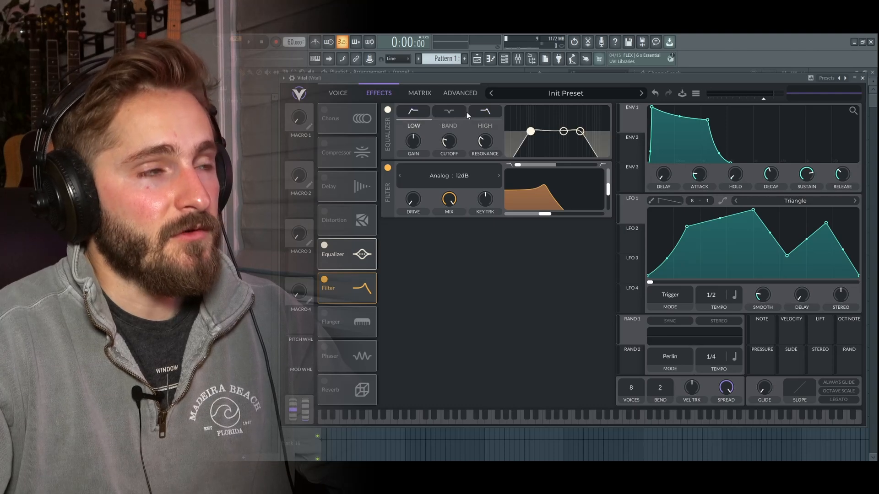
{"action": "left_click", "coordinate": [477, 114]}
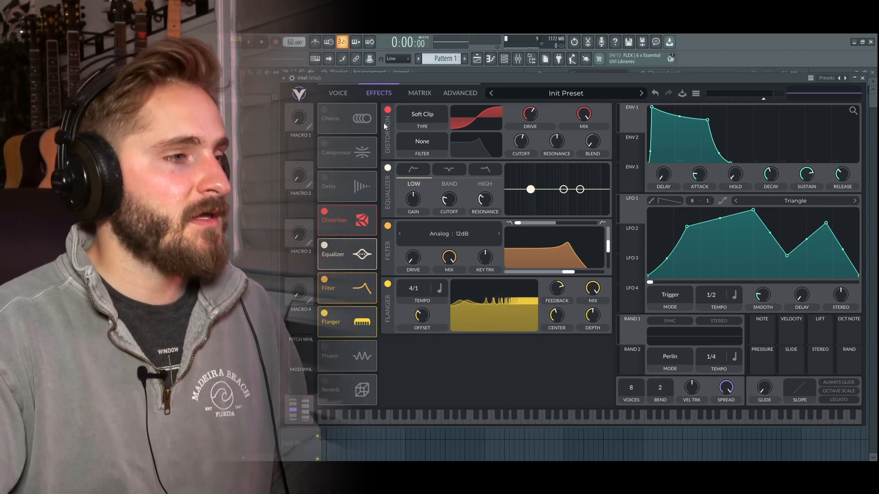
Step: Remove the Filter, Equalizer and Distortion effects so that only the Flanger remains in the chain
{"action": "left_click", "coordinate": [325, 280]}
{"action": "left_click", "coordinate": [325, 246]}
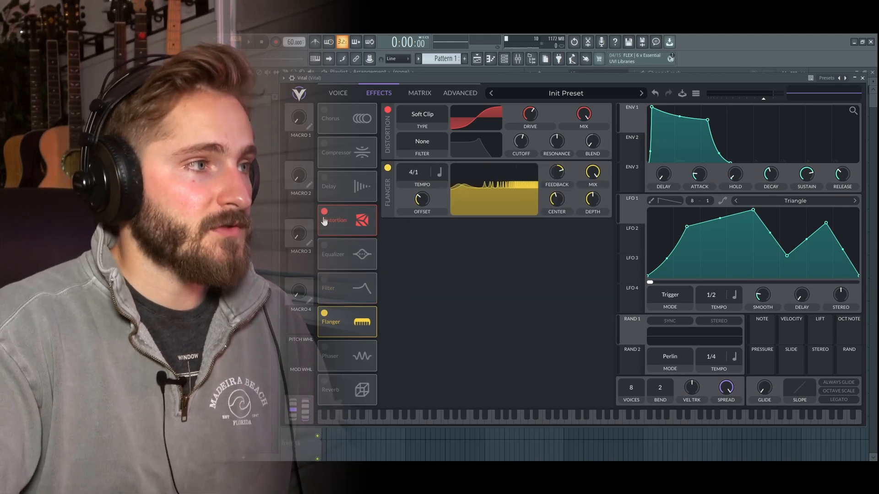
{"action": "left_click", "coordinate": [324, 211]}
Step: Compare a note with the Flanger bypassed and enabled, with the Flanger tempo set to 1/2
{"action": "left_click", "coordinate": [388, 111]}
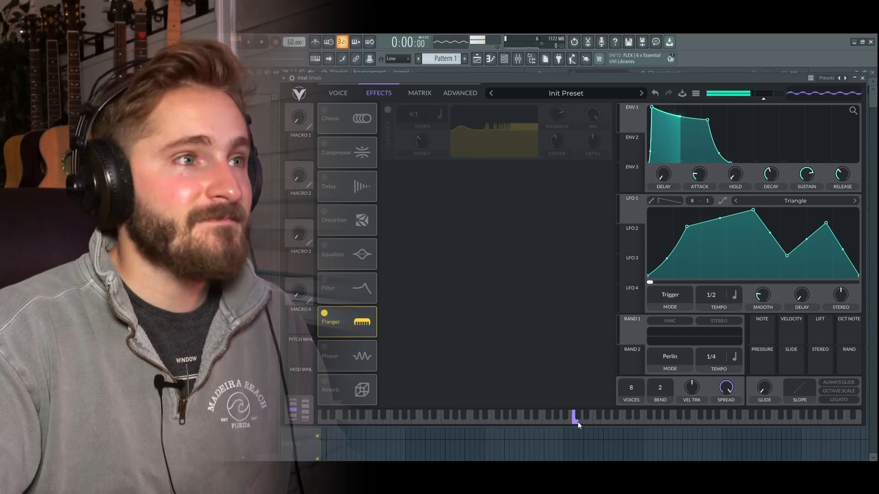
{"action": "left_click", "coordinate": [388, 112]}
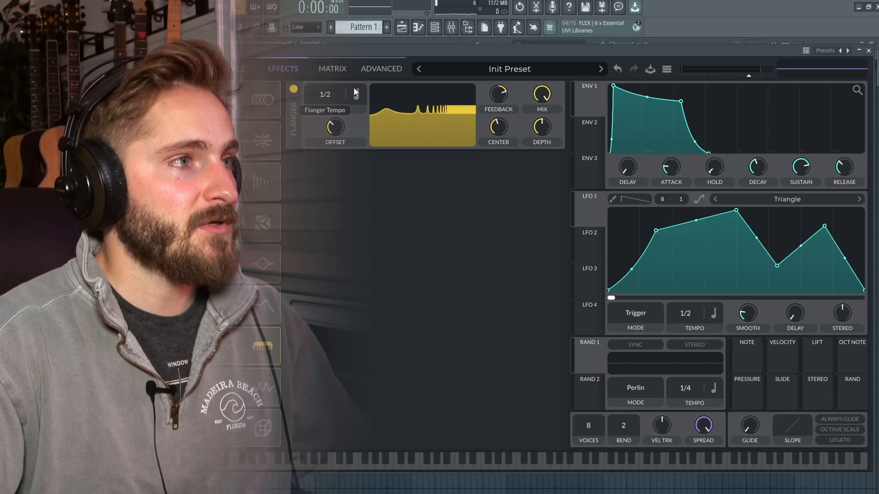
{"action": "left_click", "coordinate": [523, 467]}
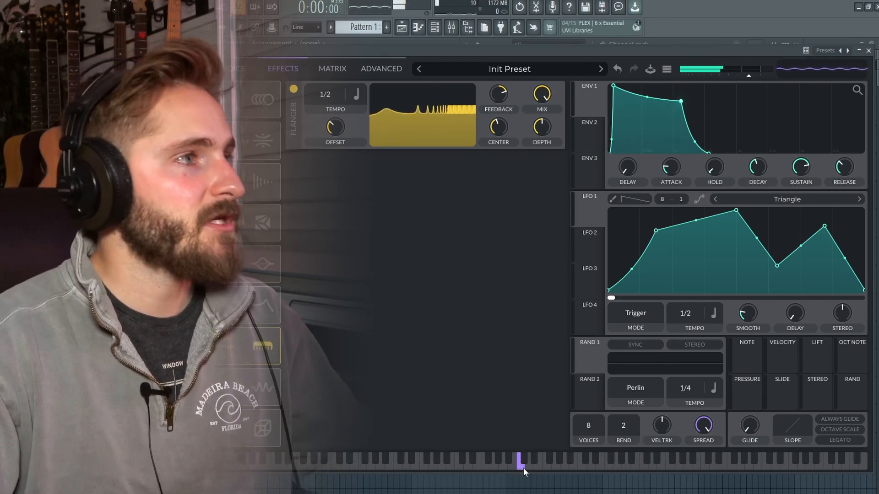
Step: Add the Chorus effect alongside the Flanger and play a note to hear them combined
{"action": "left_click", "coordinate": [263, 100]}
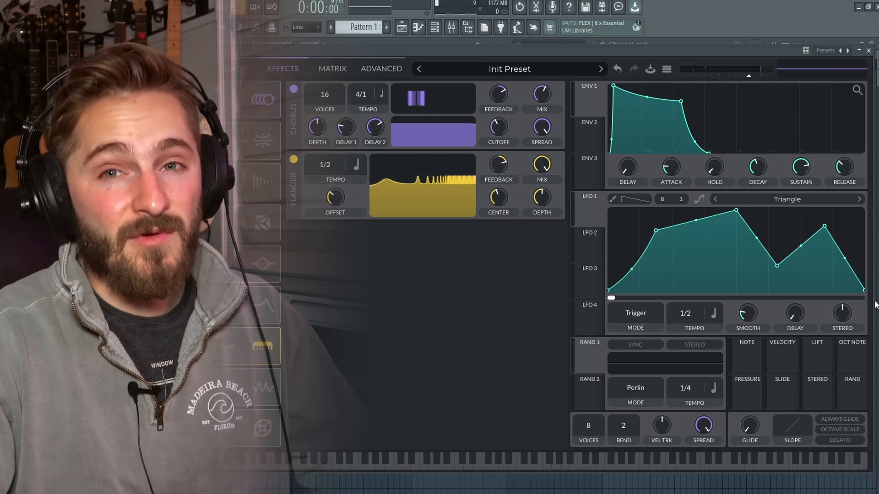
{"action": "left_click", "coordinate": [518, 464]}
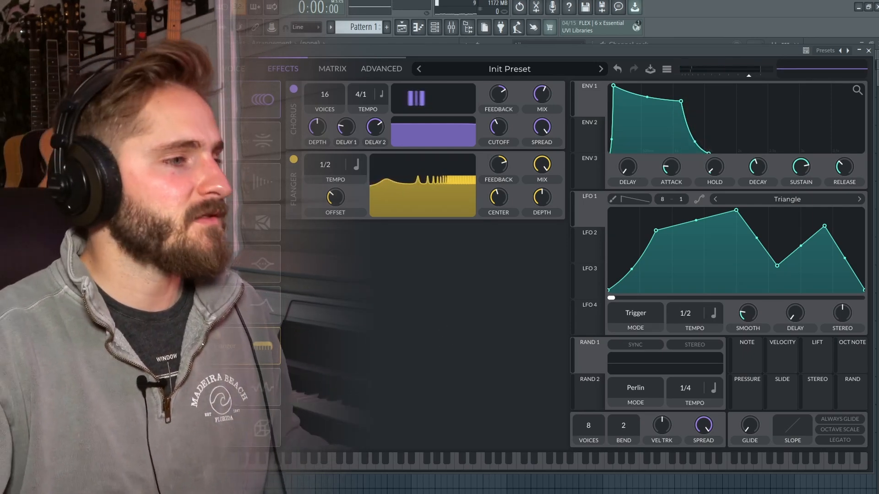
Step: Add the Phaser effect and bypass the Flanger and Chorus to isolate it
{"action": "left_click", "coordinate": [263, 388]}
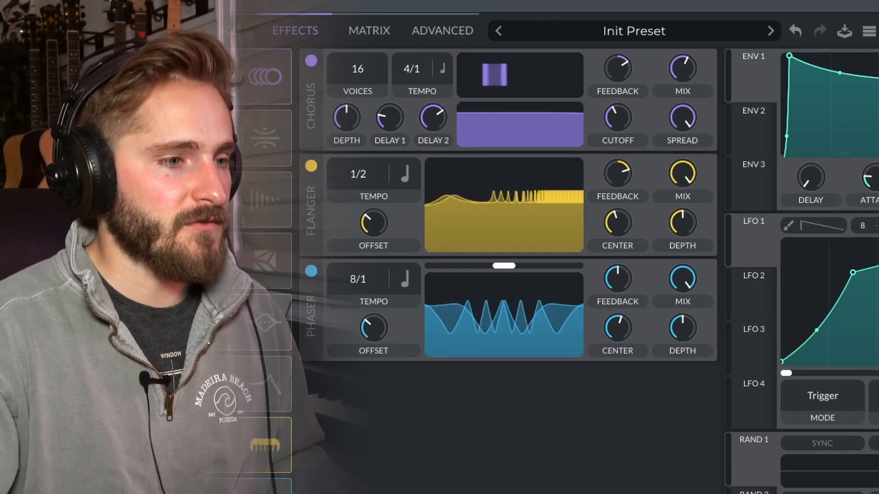
{"action": "left_click", "coordinate": [311, 166]}
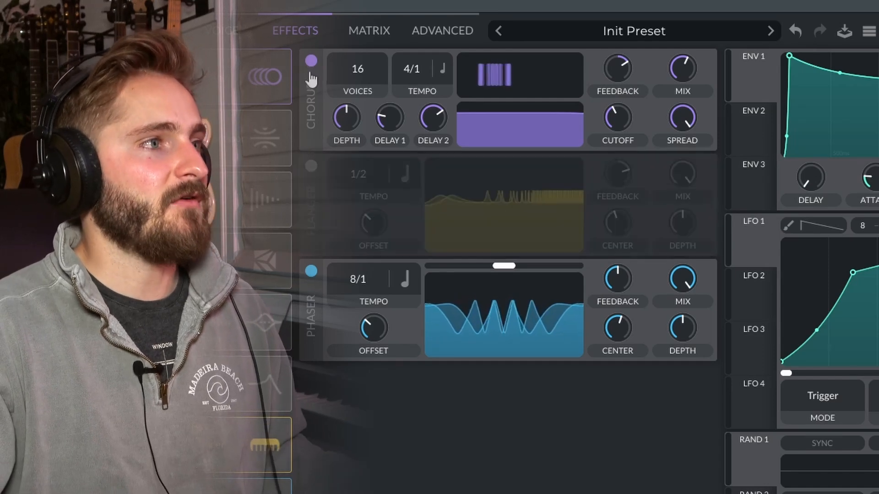
{"action": "left_click", "coordinate": [311, 61]}
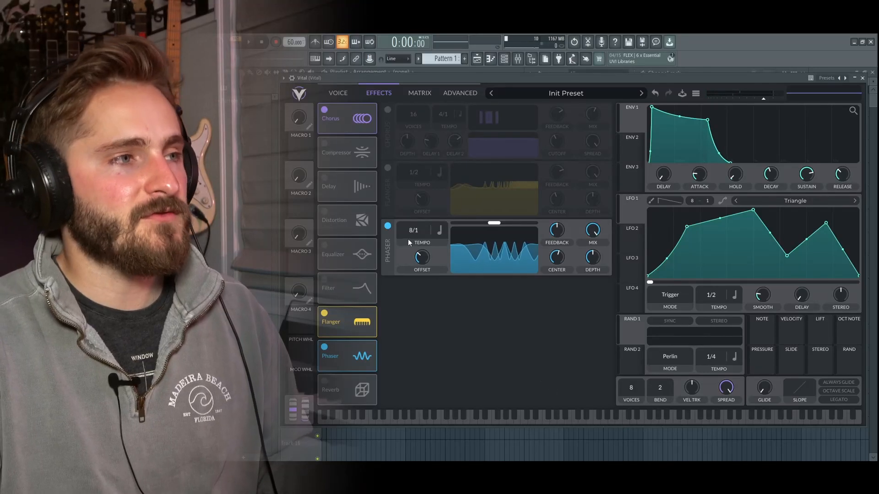
Step: Set the Phaser tempo to 1/2 and play a note to hear its sweep
{"action": "scroll", "coordinate": [418, 231], "scroll_direction": "up", "scroll_amount": 1}
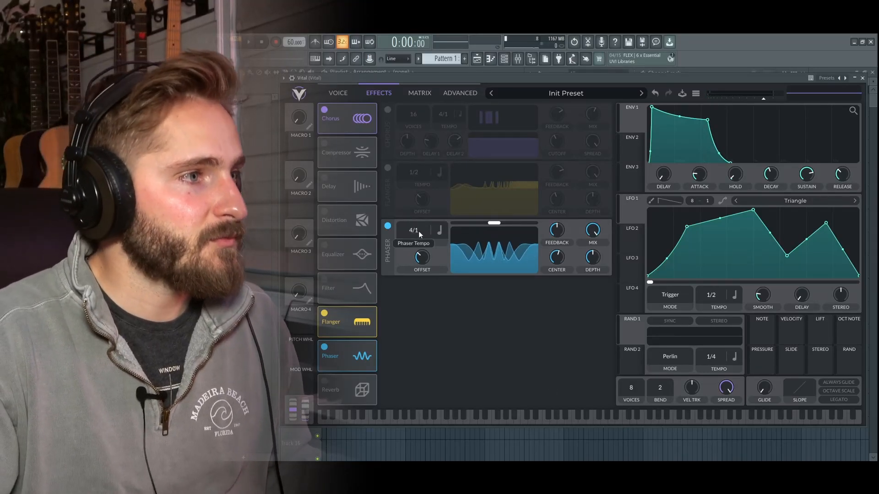
{"action": "scroll", "coordinate": [418, 231], "scroll_direction": "up", "scroll_amount": 3}
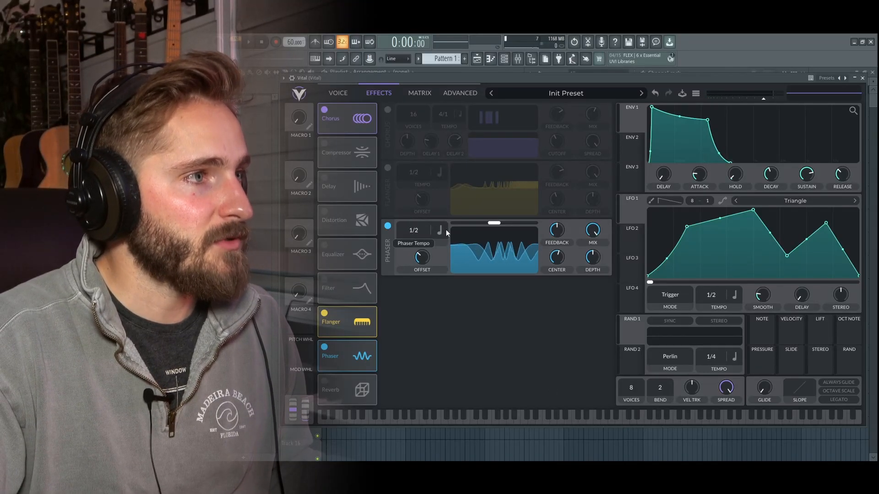
{"action": "left_click", "coordinate": [575, 421]}
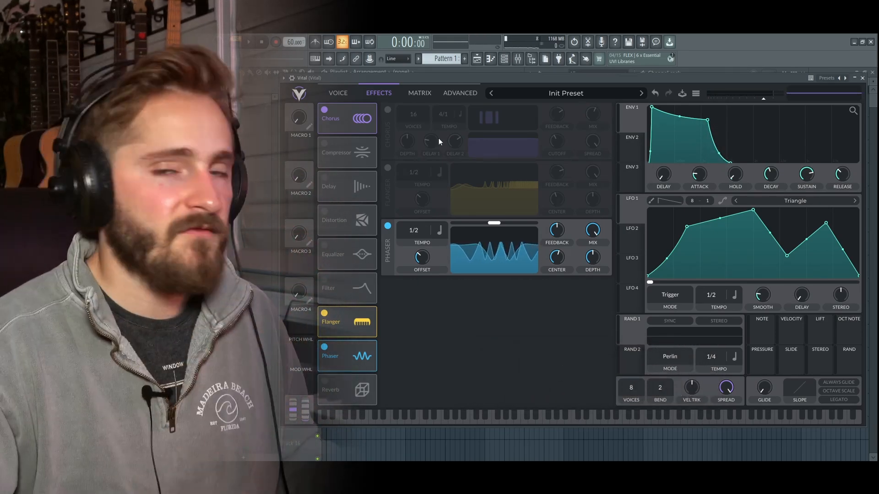
Step: Re-enable the Flanger and Chorus alongside the Phaser and return to the effects settings
{"action": "left_click", "coordinate": [388, 168]}
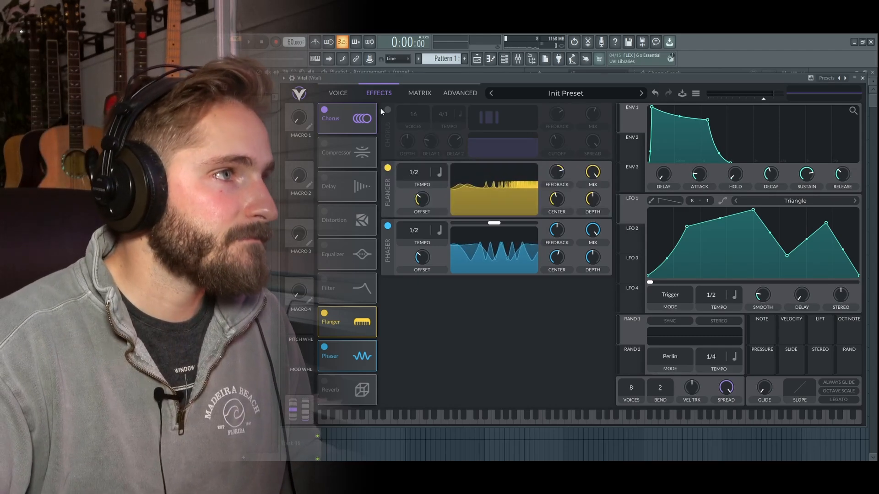
{"action": "left_click", "coordinate": [387, 110]}
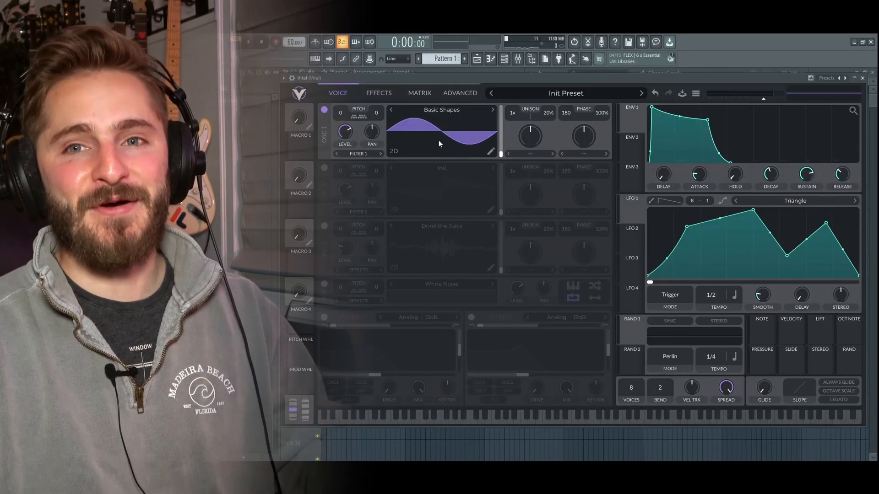
{"action": "left_click", "coordinate": [379, 94]}
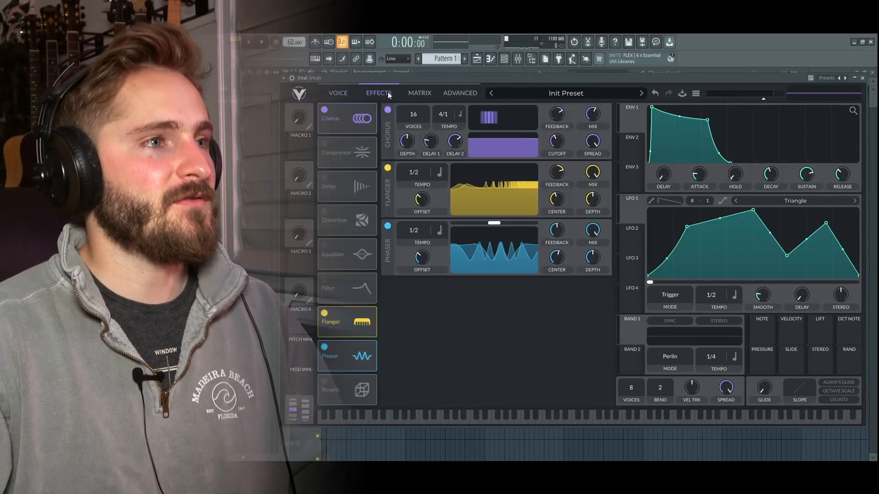